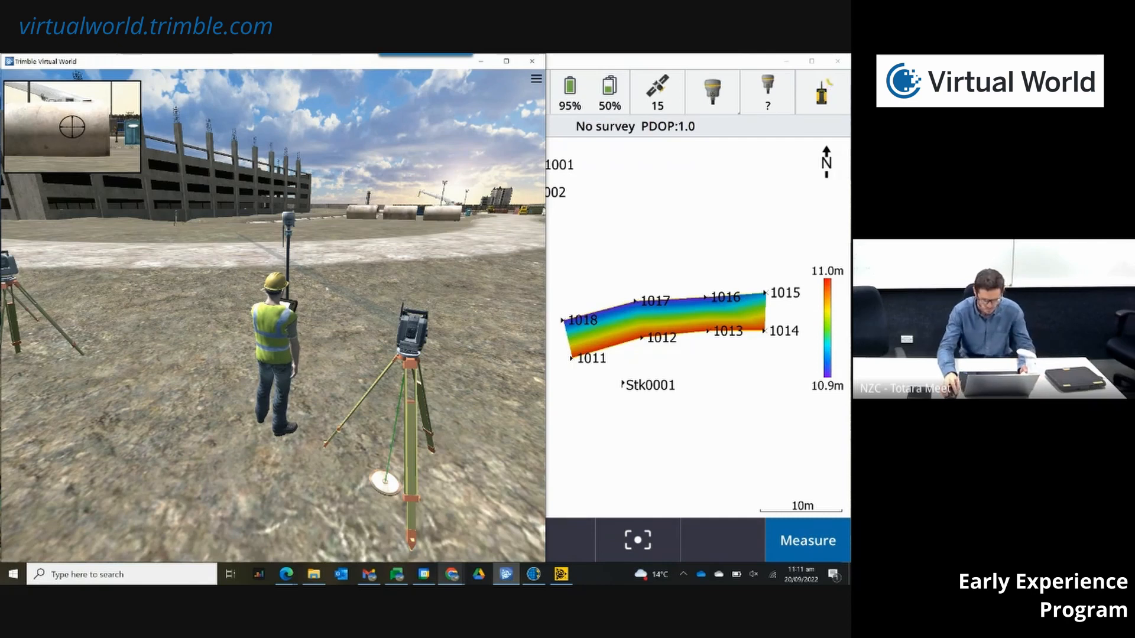
Step: Bring up Trimble Installation Manager and examine the Virtual World software and scene packages offered for installation
left_click(561, 574)
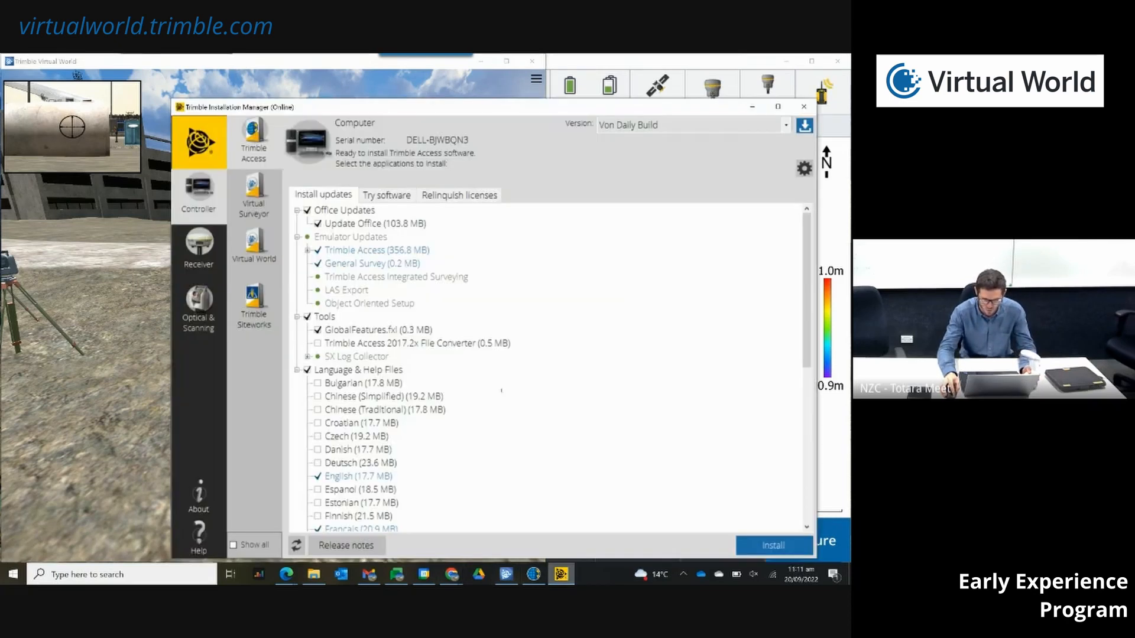
left_click(255, 247)
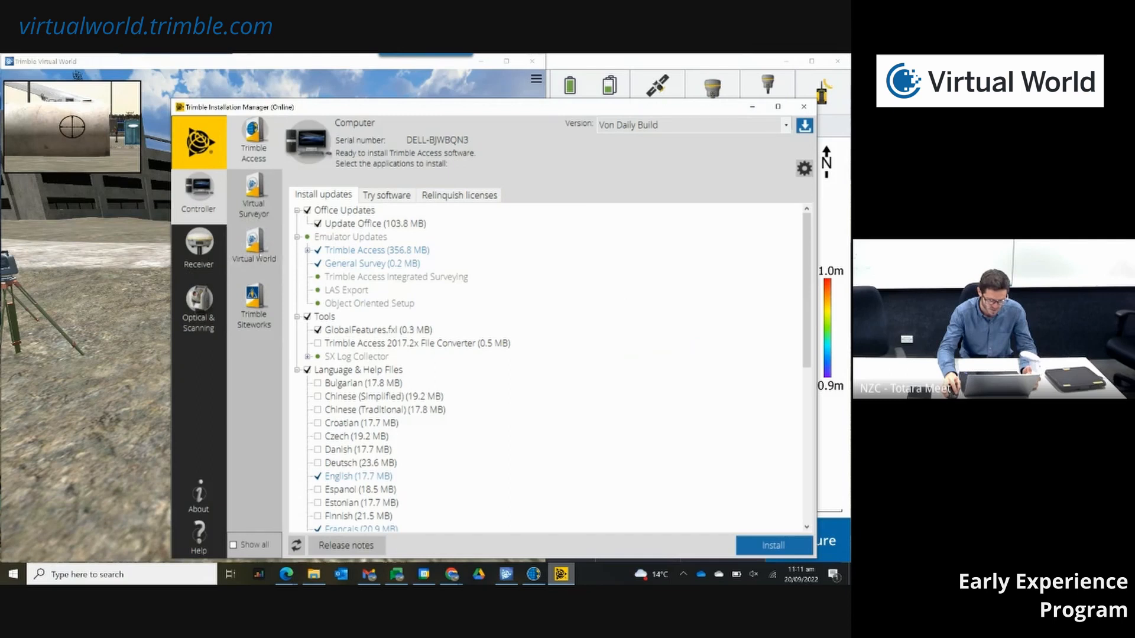
left_click_drag(469, 106, 437, 85)
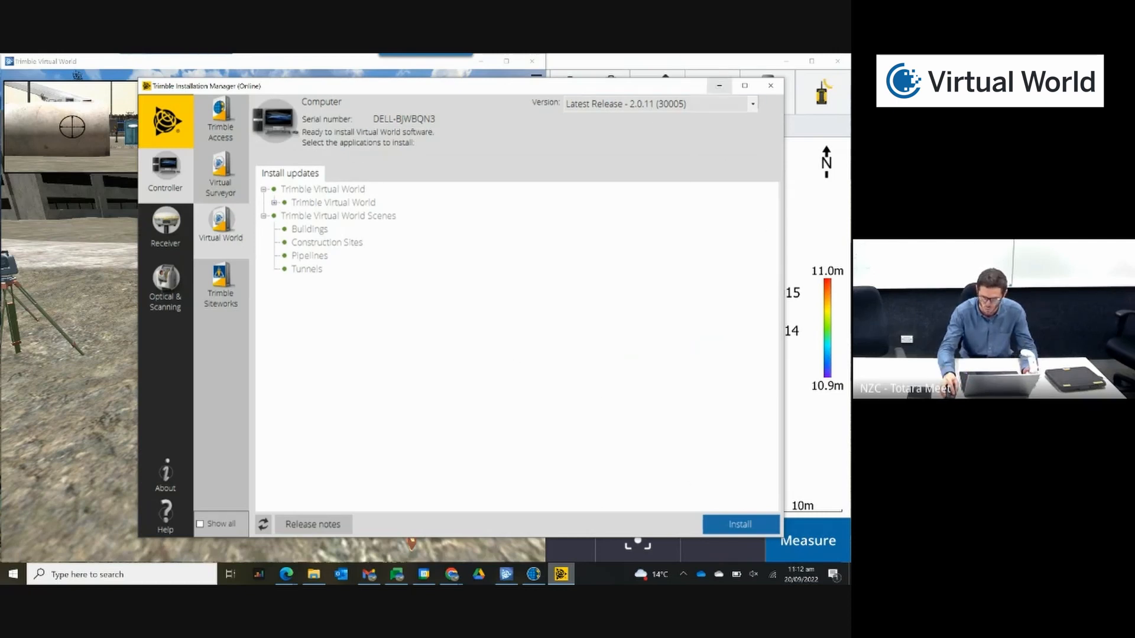
left_click(719, 86)
Step: Find Trimble Virtual World by searching for "virtual", open it and maximize its window
left_click(158, 573)
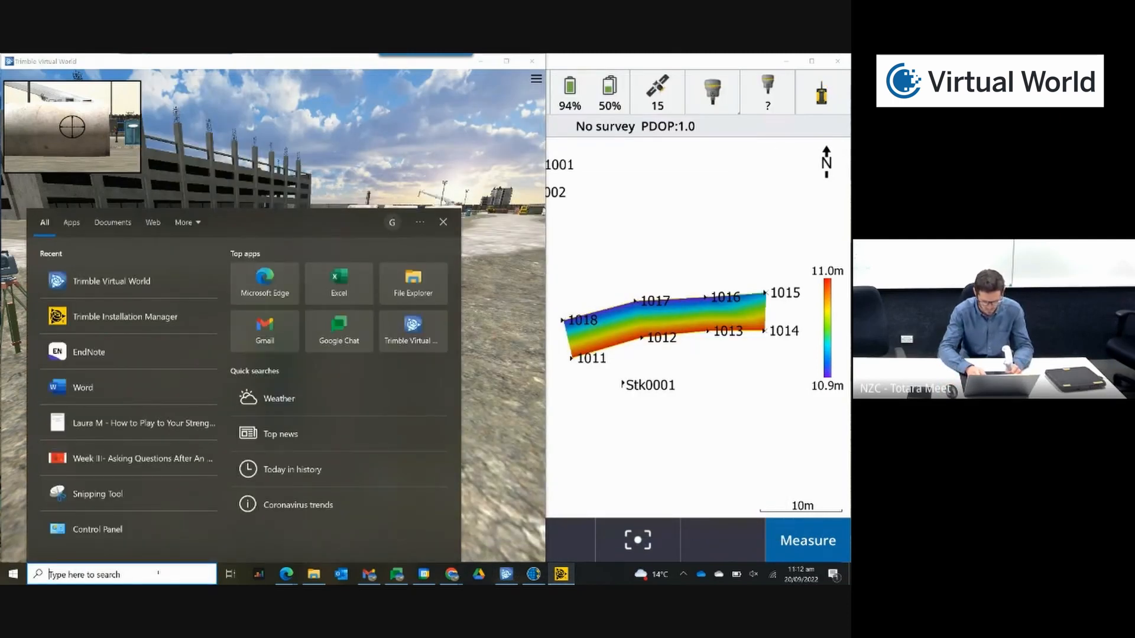
type("v")
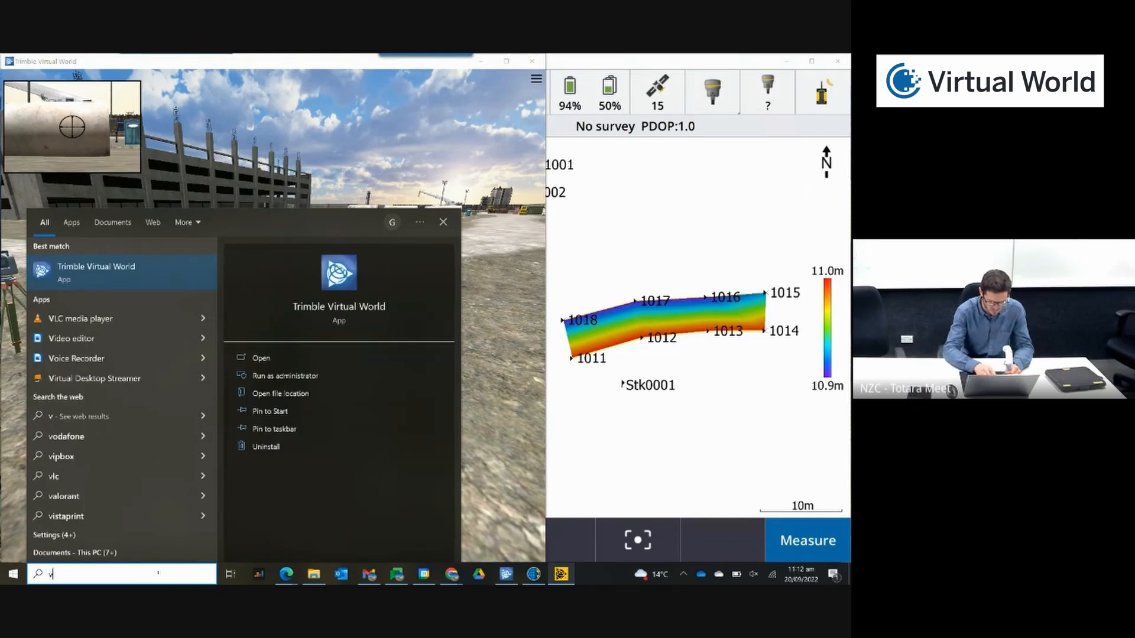
type("irtual")
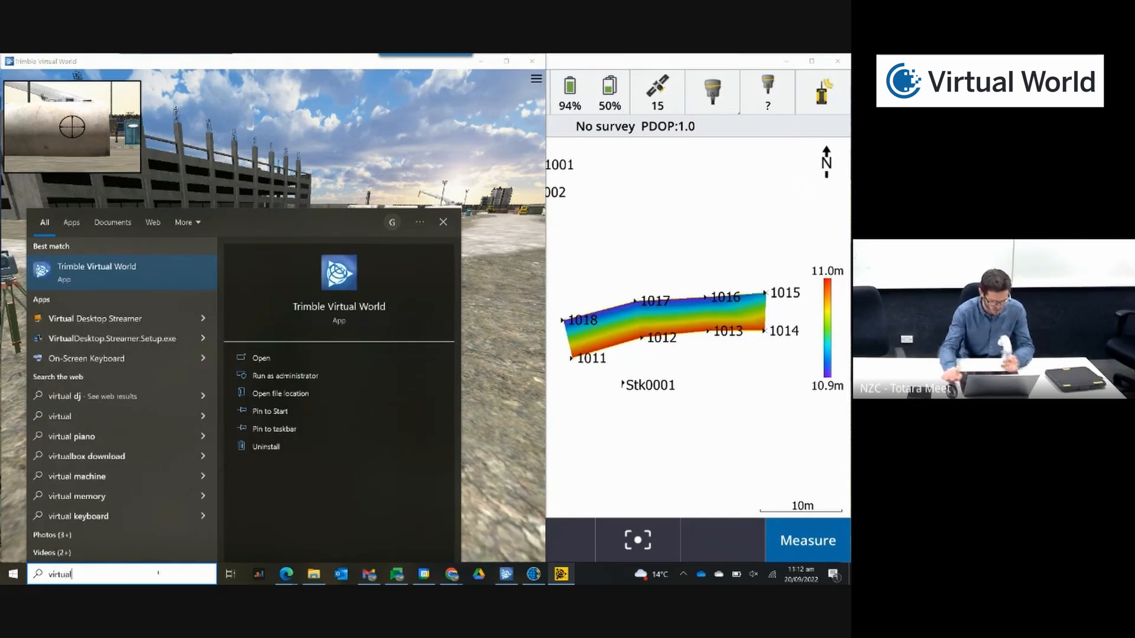
left_click(157, 273)
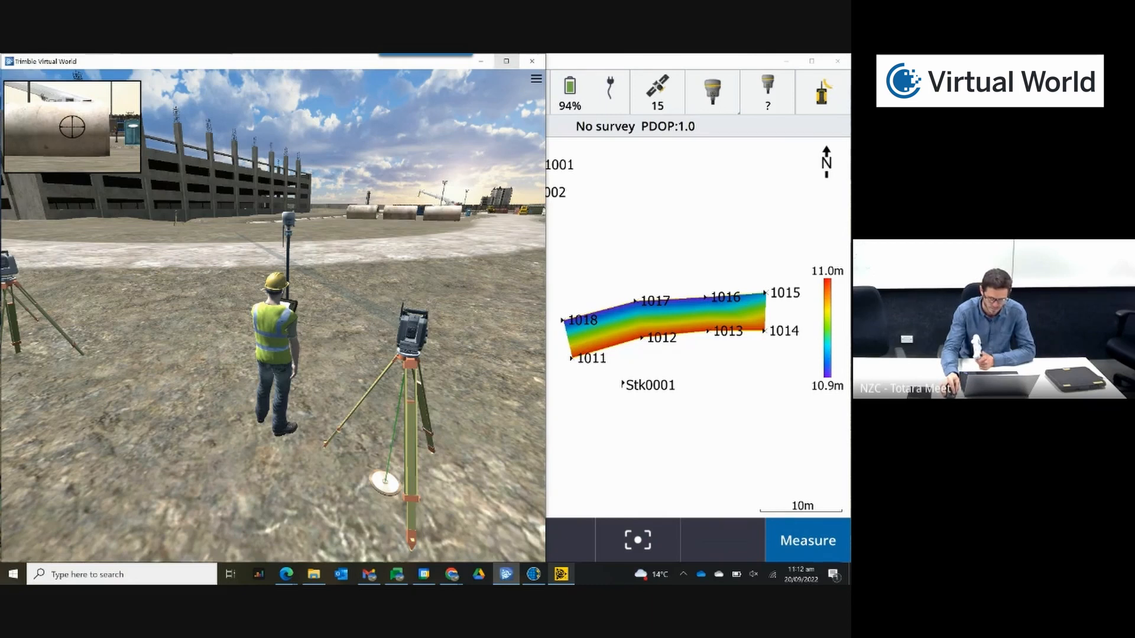
left_click(506, 61)
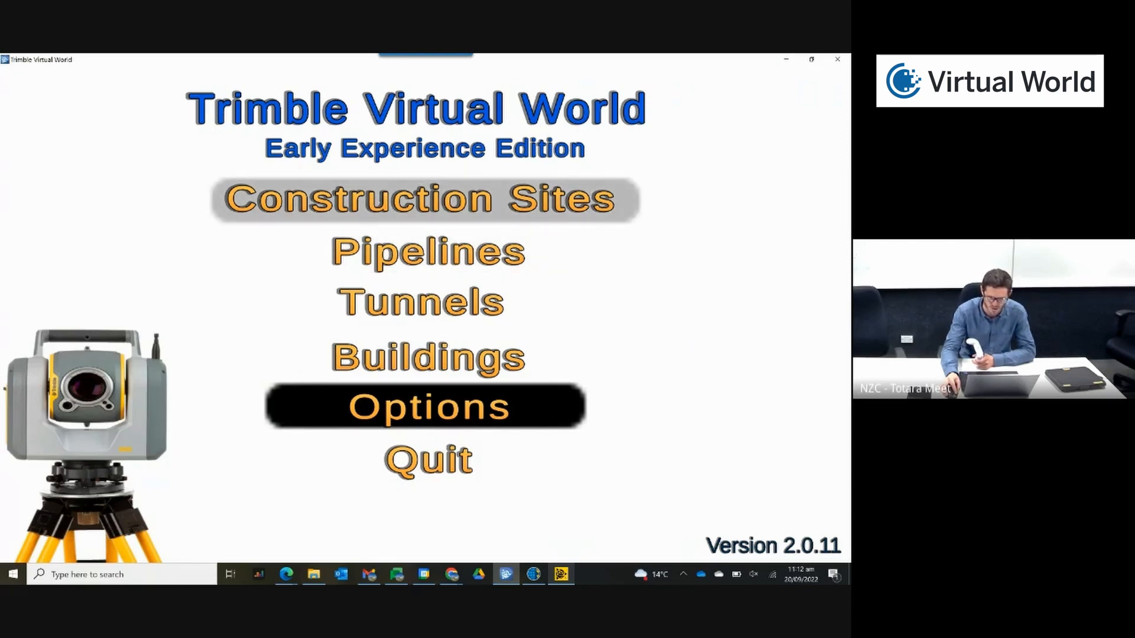
Step: Load the Construction Sites scene, continue past the controls overview and walk the surveyor out to the gravel road
left_click(426, 200)
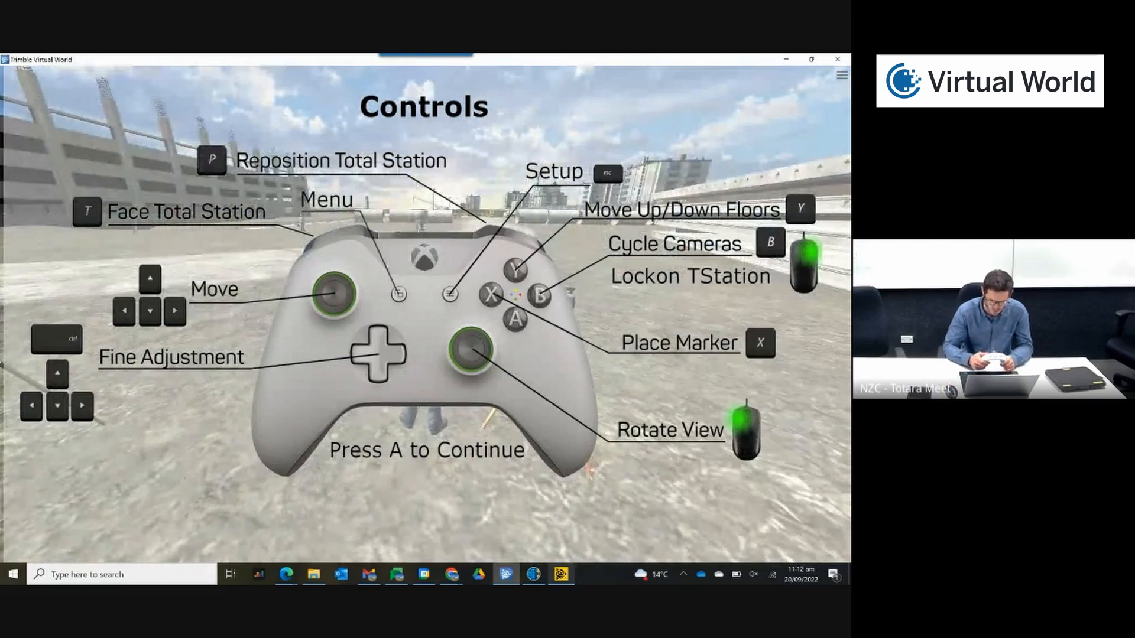
key("a")
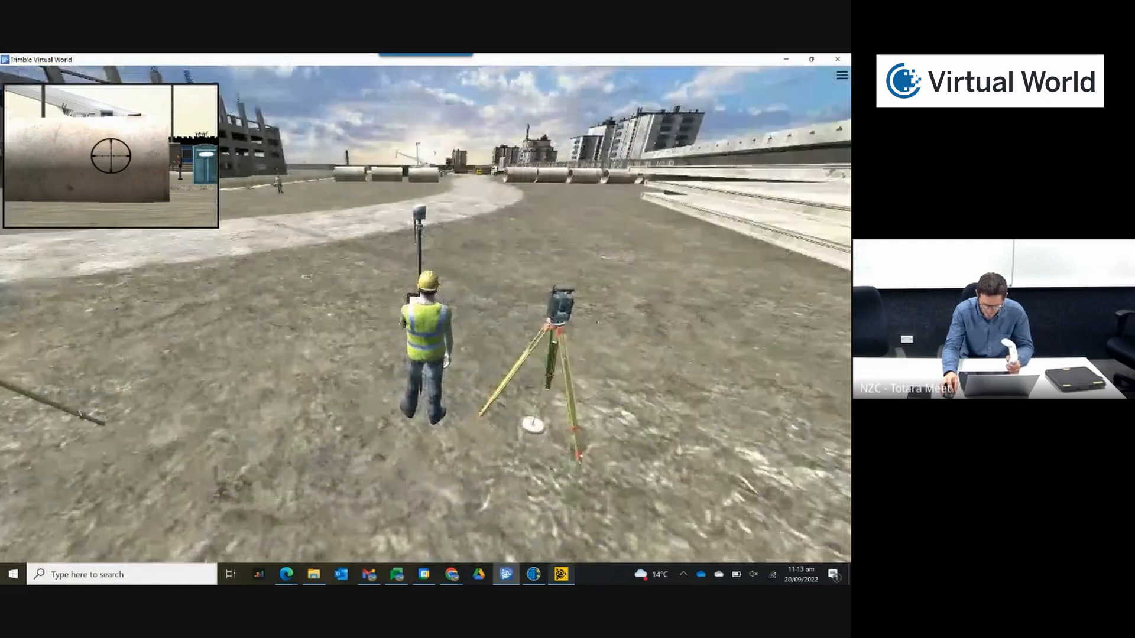
scroll(426, 313, "up", 1)
scroll(426, 314, "down", 3)
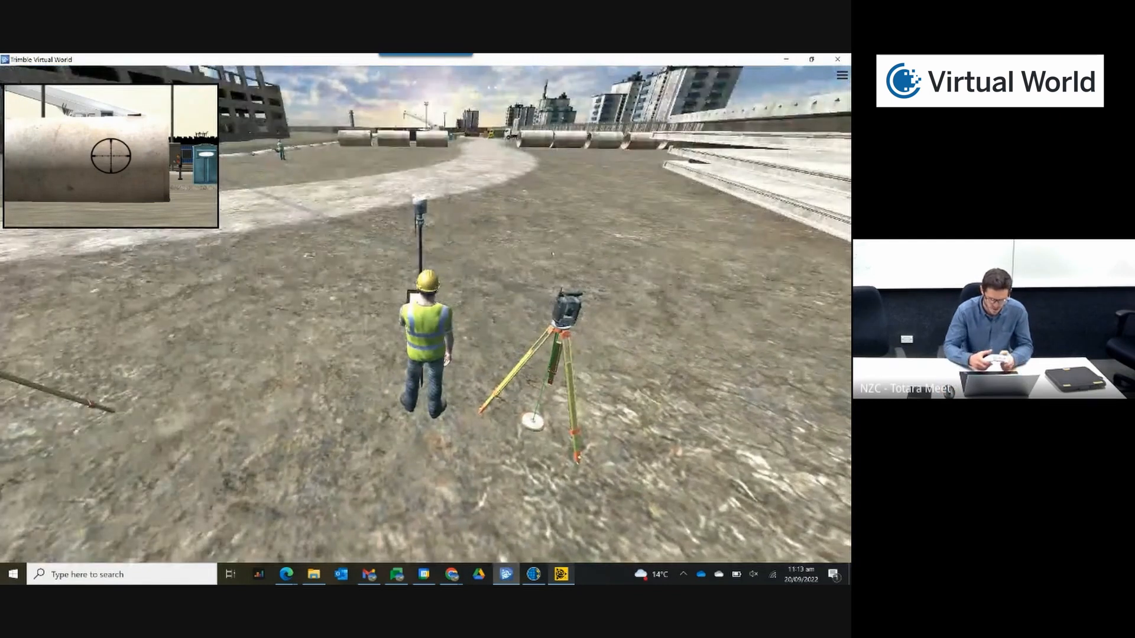
key("Up")
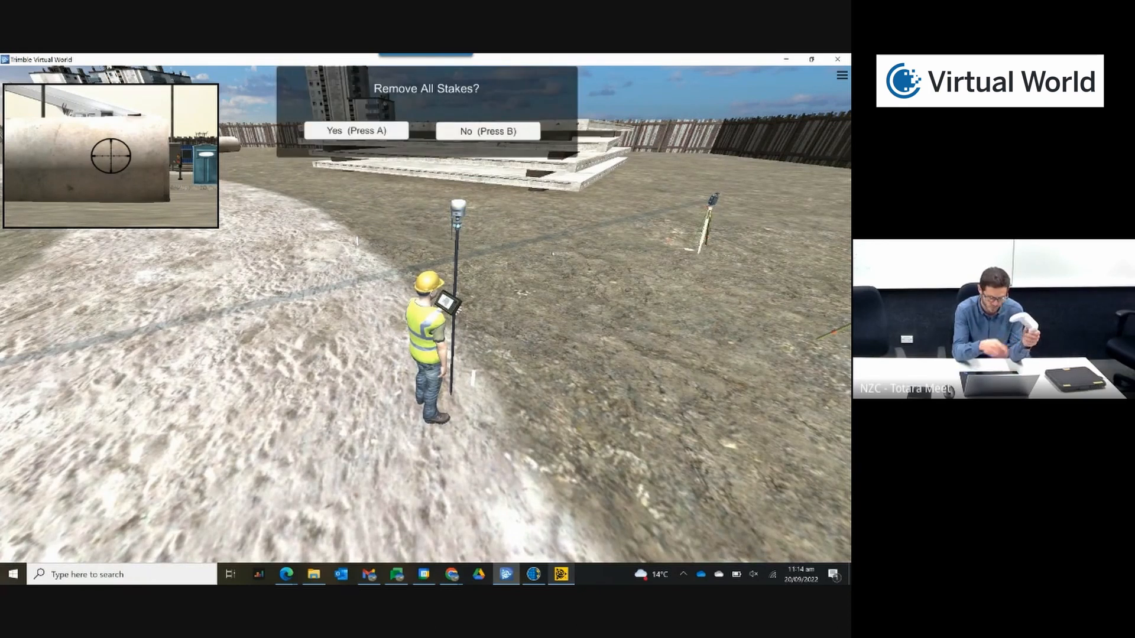
Step: Decline removing all stakes and remove only the stake near the surveyor
key("Escape")
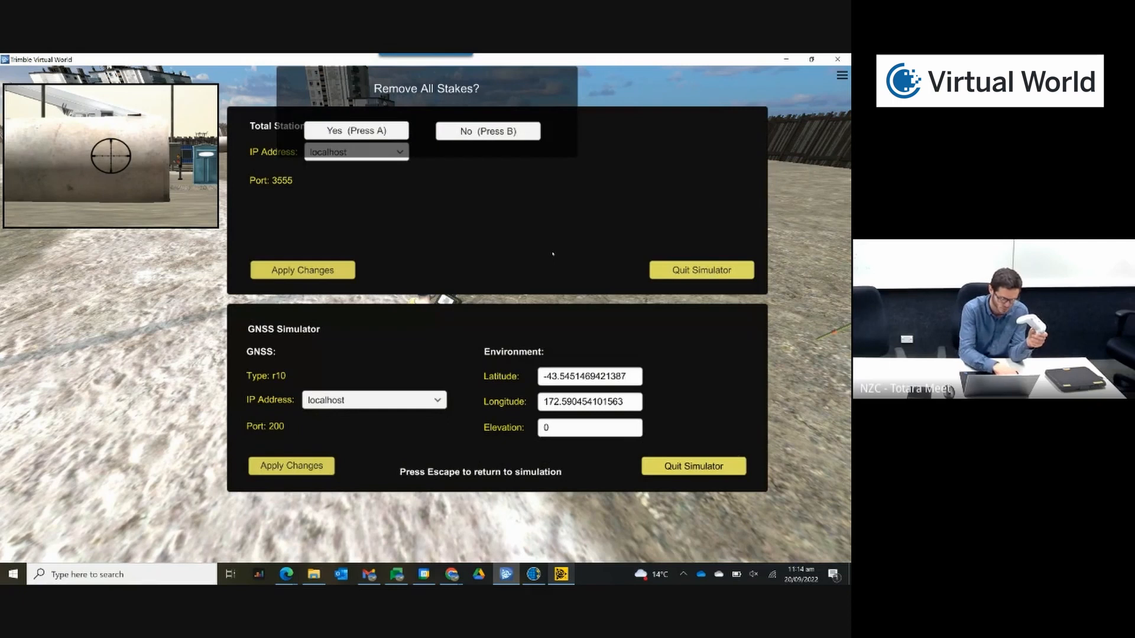
key("Escape")
key("b")
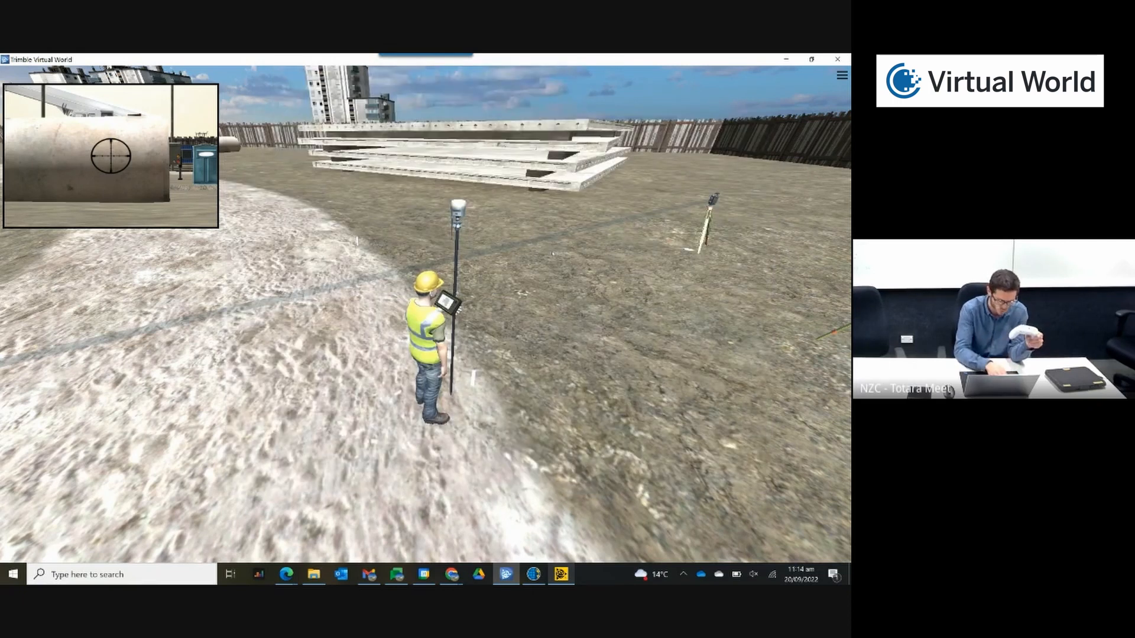
key("Delete")
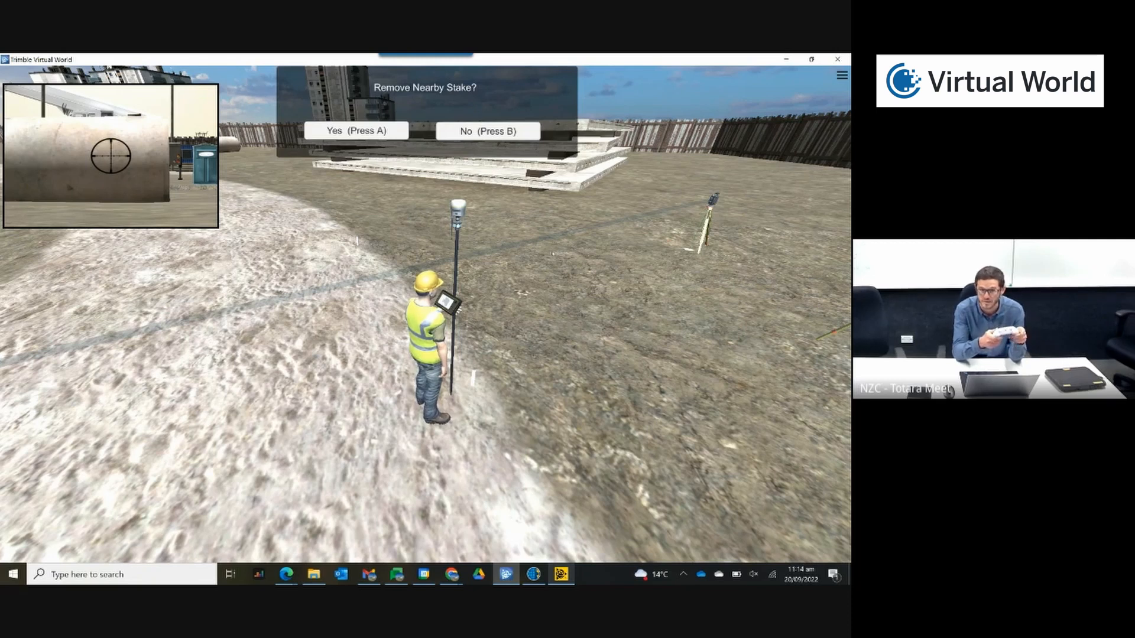
key("a")
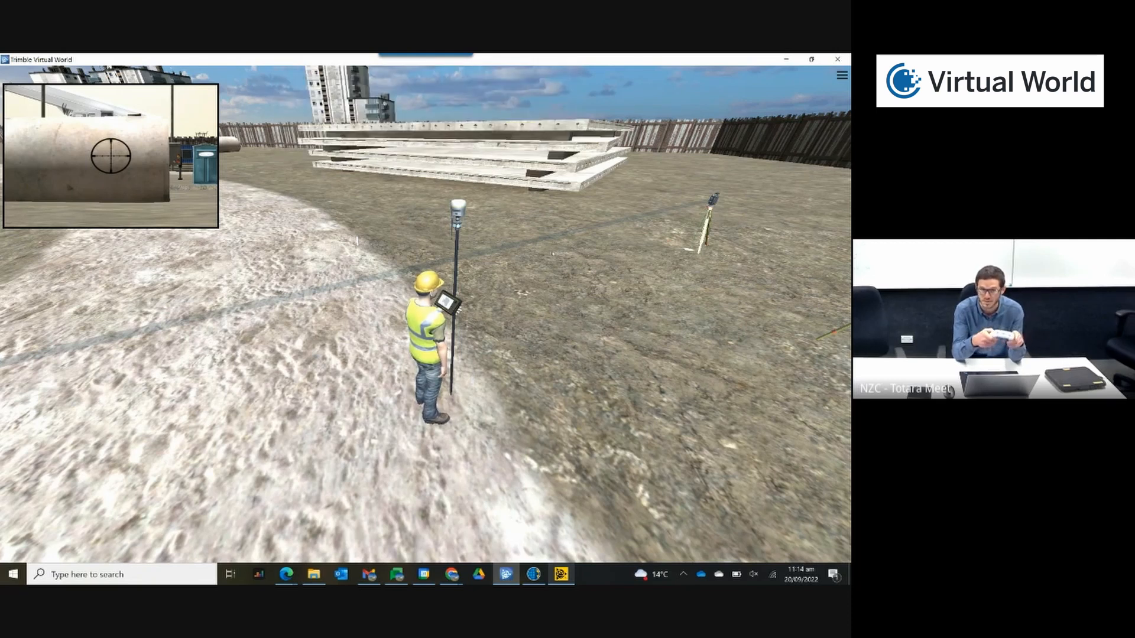
Step: Move the surveyor around on the gravel road and remove all stakes from the scene
key("s")
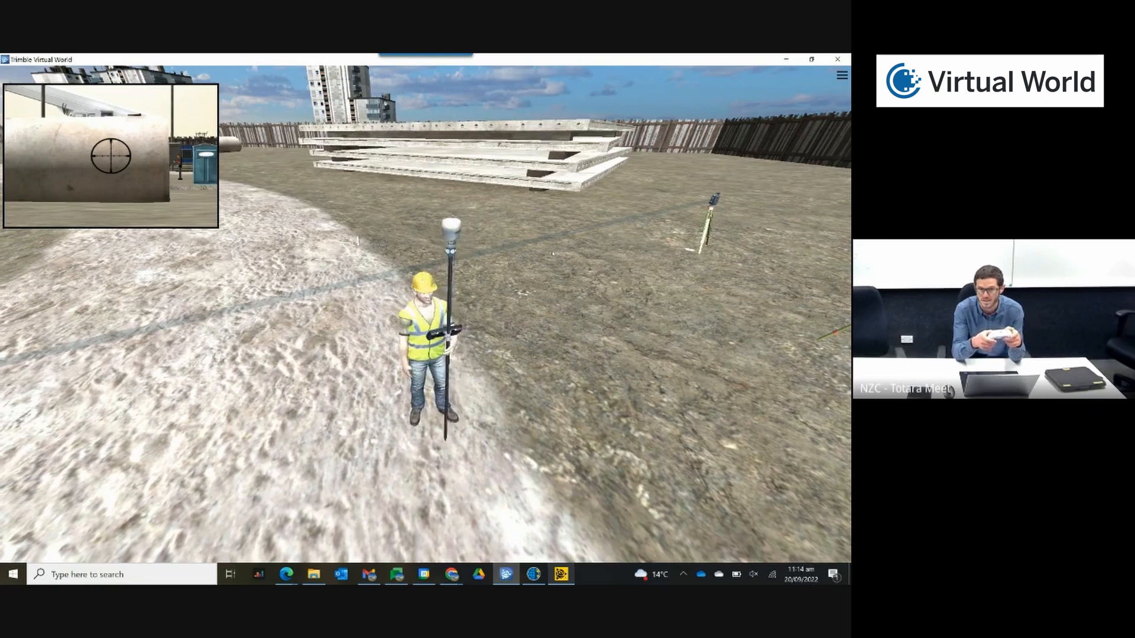
key("Left")
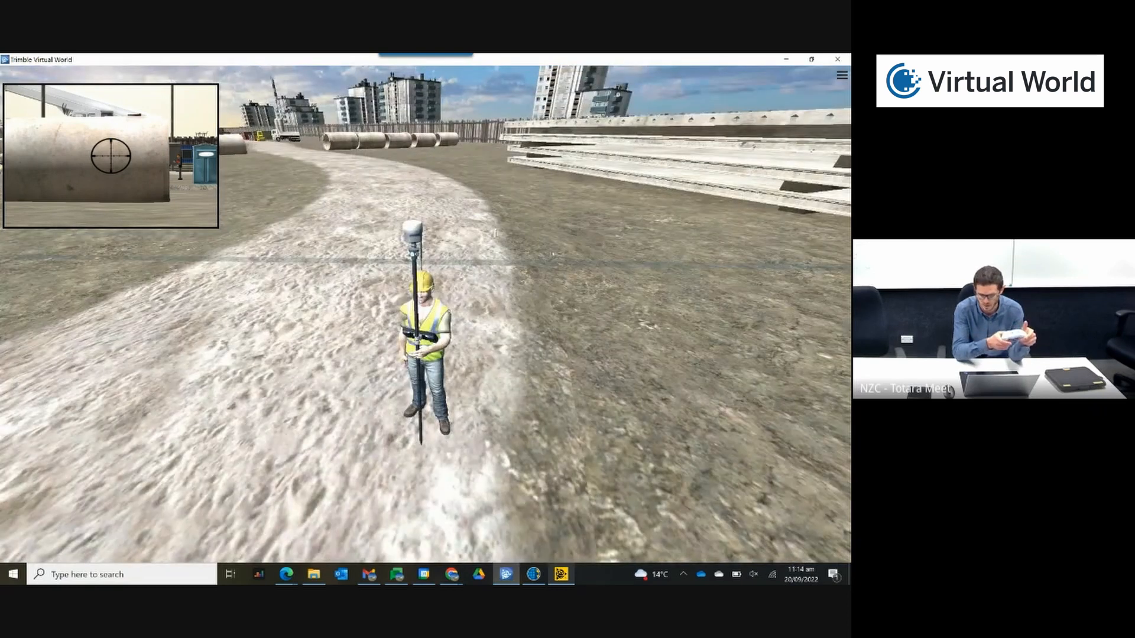
key("Left")
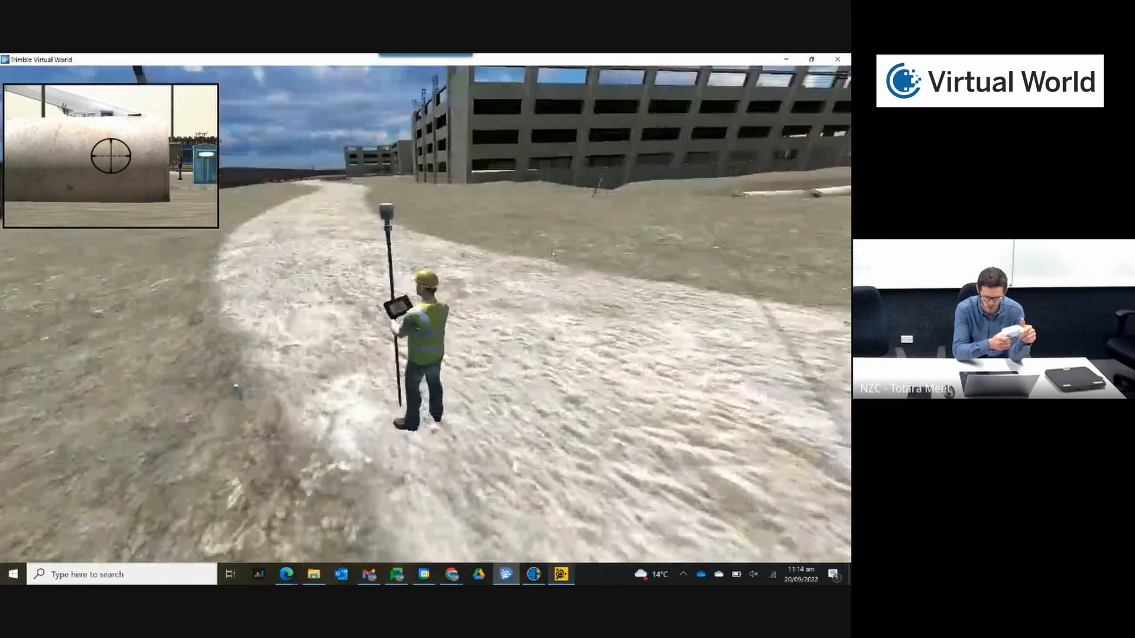
key("Left")
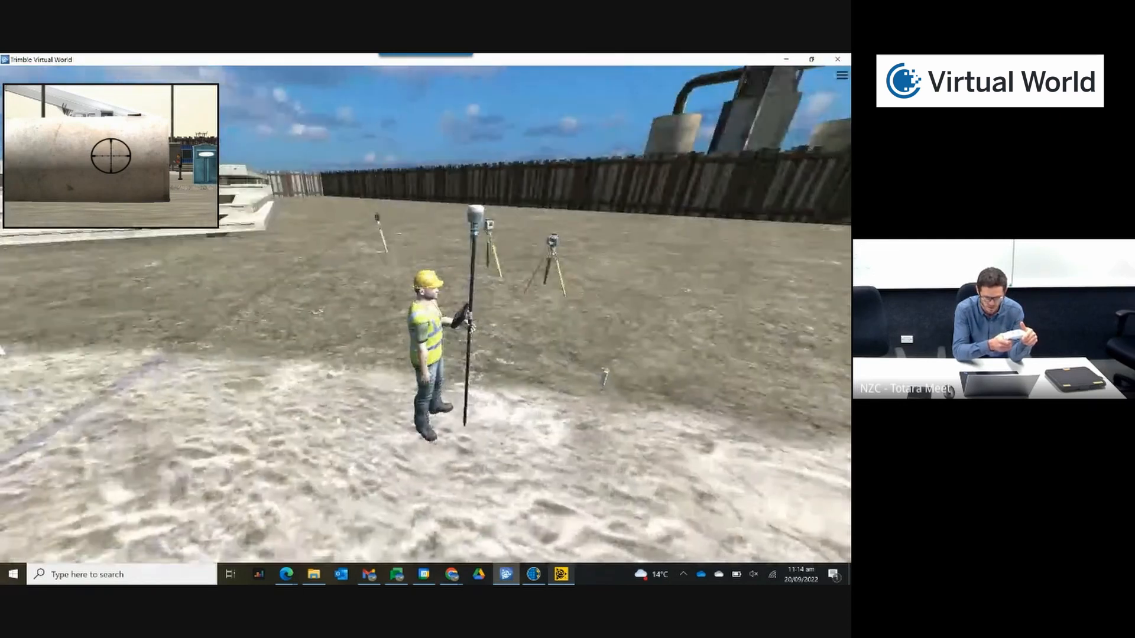
key("Delete")
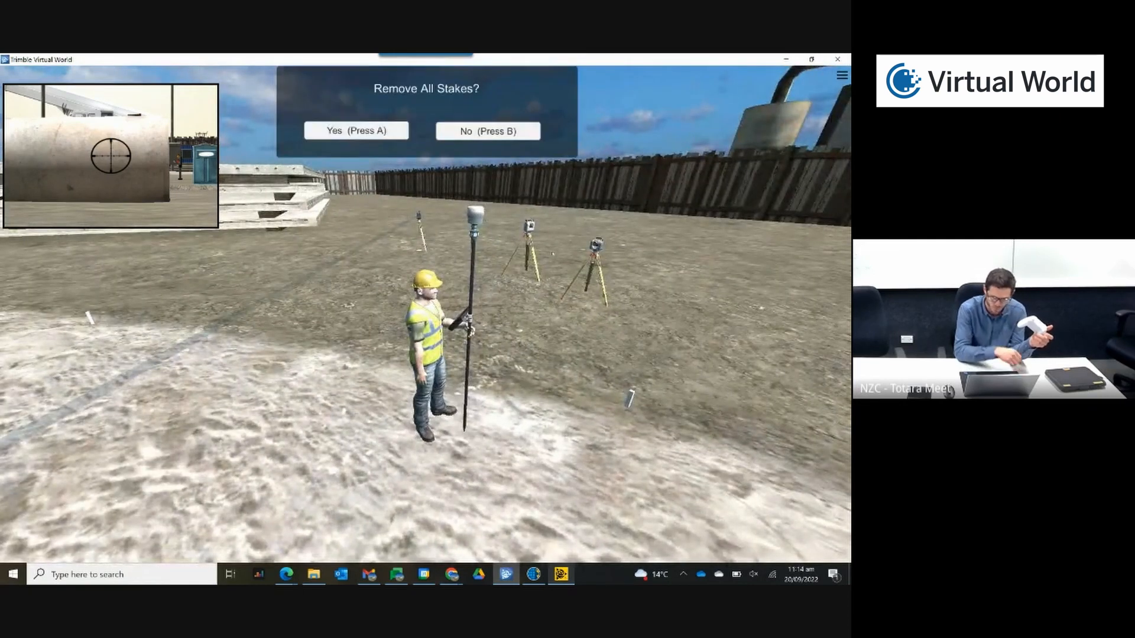
key("a")
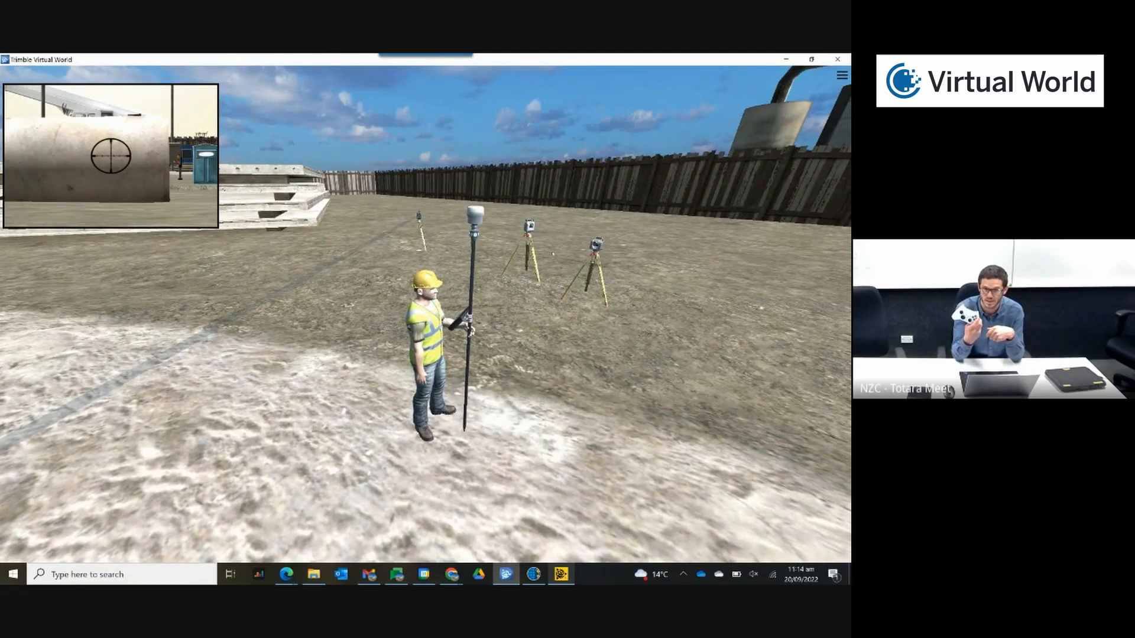
Step: Cycle through the total station camera views of the surveyor's pole and return to the surveyor view
key("c")
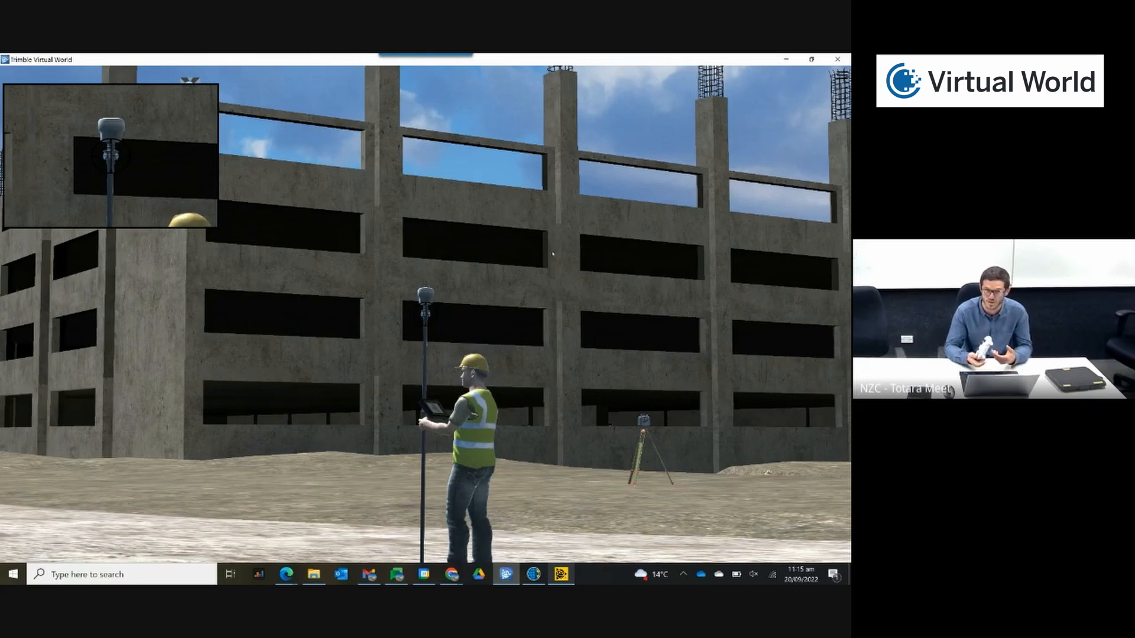
key("c")
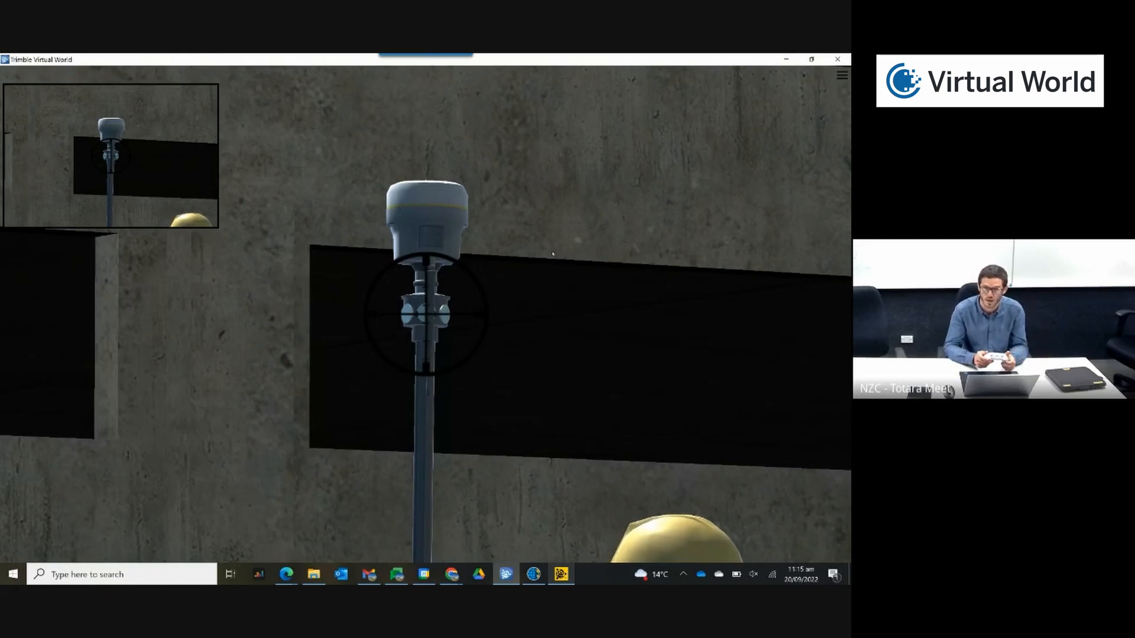
key("c")
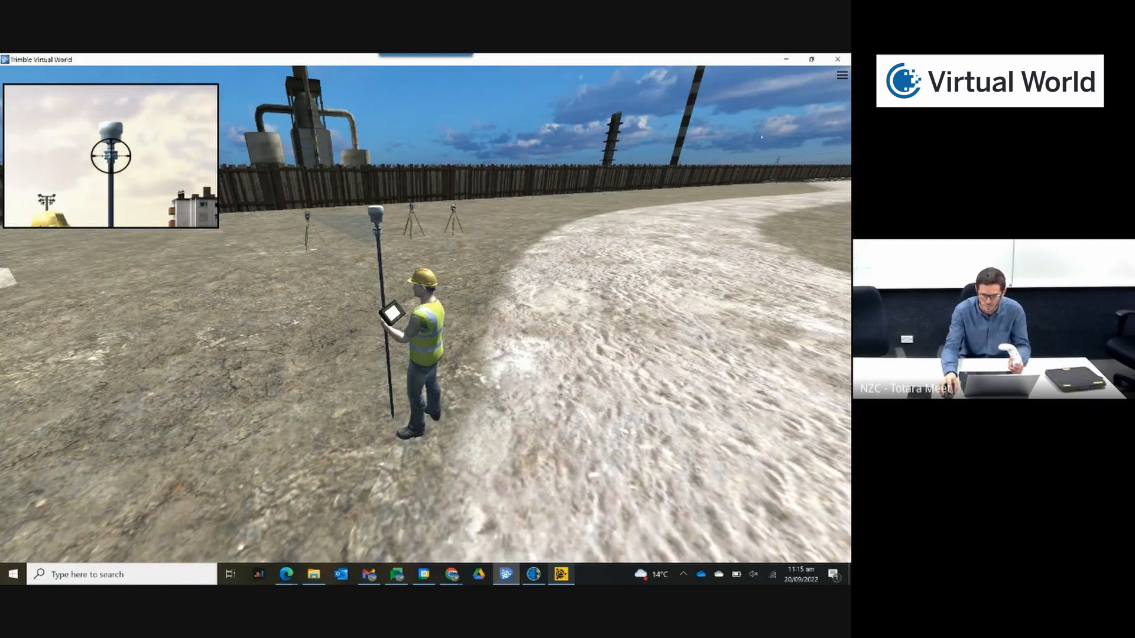
Step: Open the Trimble Virtual World help page listing controls and tutorials, and return to the simulation
left_click(844, 76)
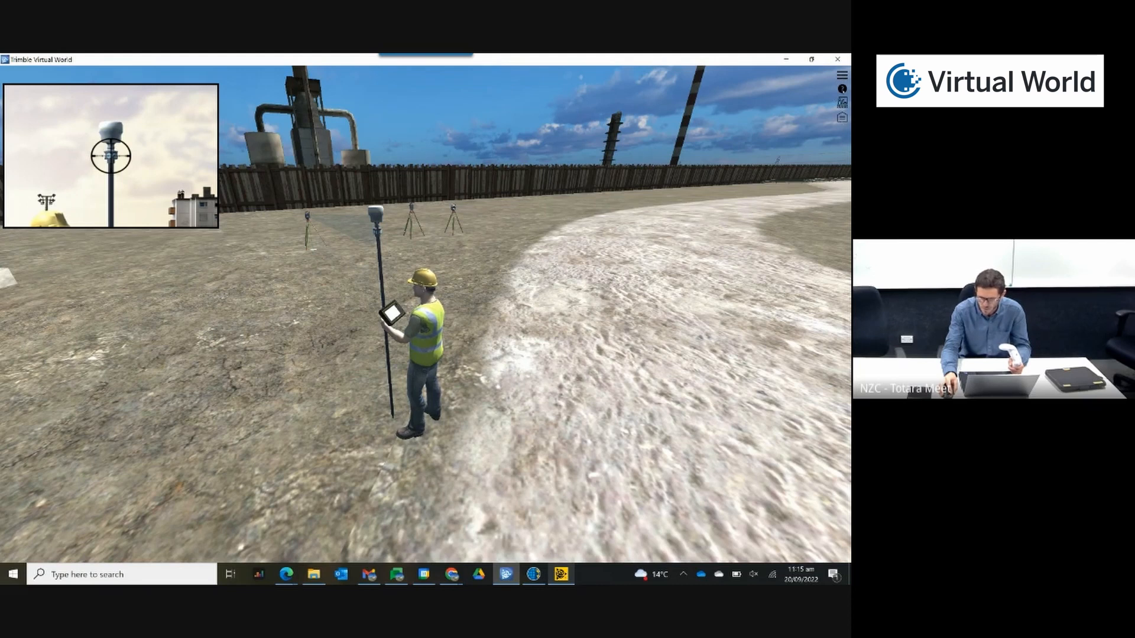
left_click(843, 89)
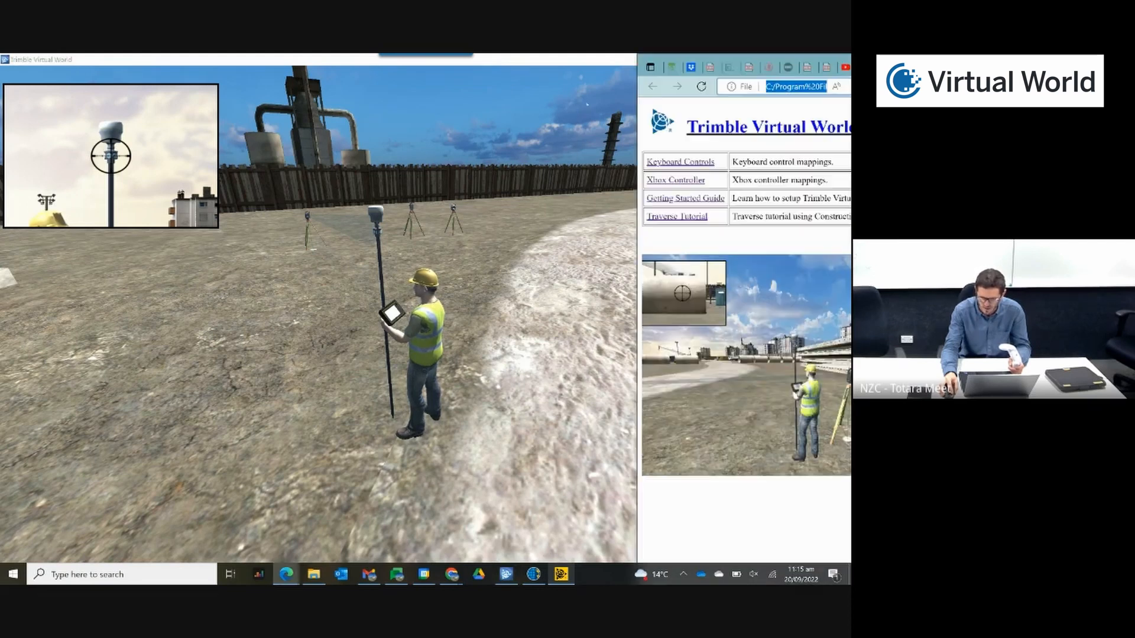
left_click(581, 78)
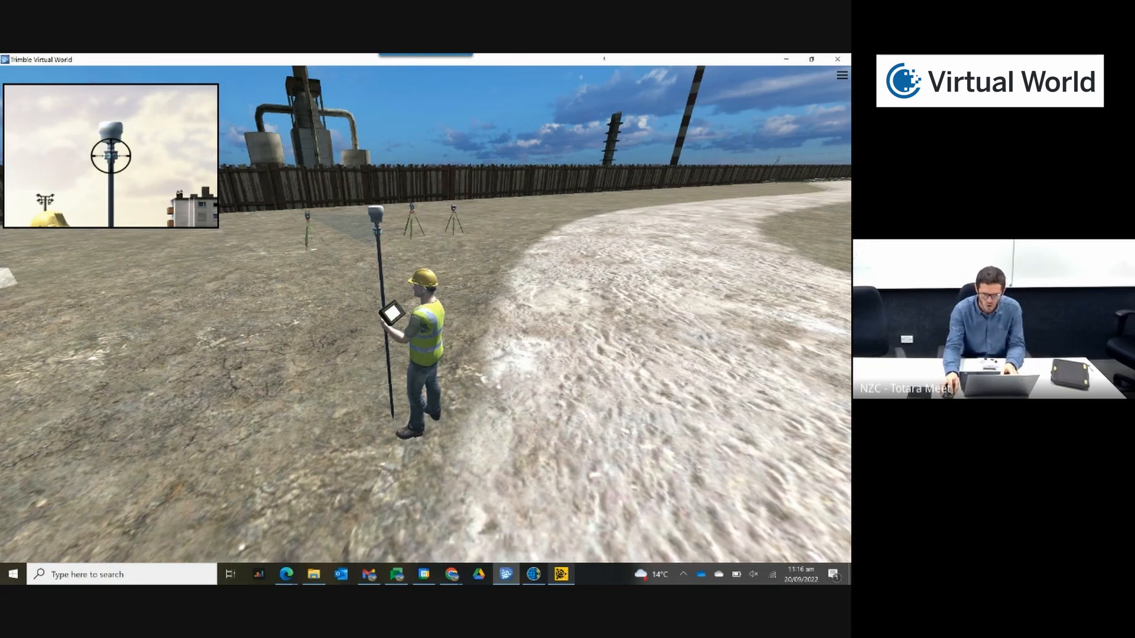
Step: Arrange Trimble Virtual World and Trimble Access side by side, giving Trimble Access the wider share of the screen
key("super+Left")
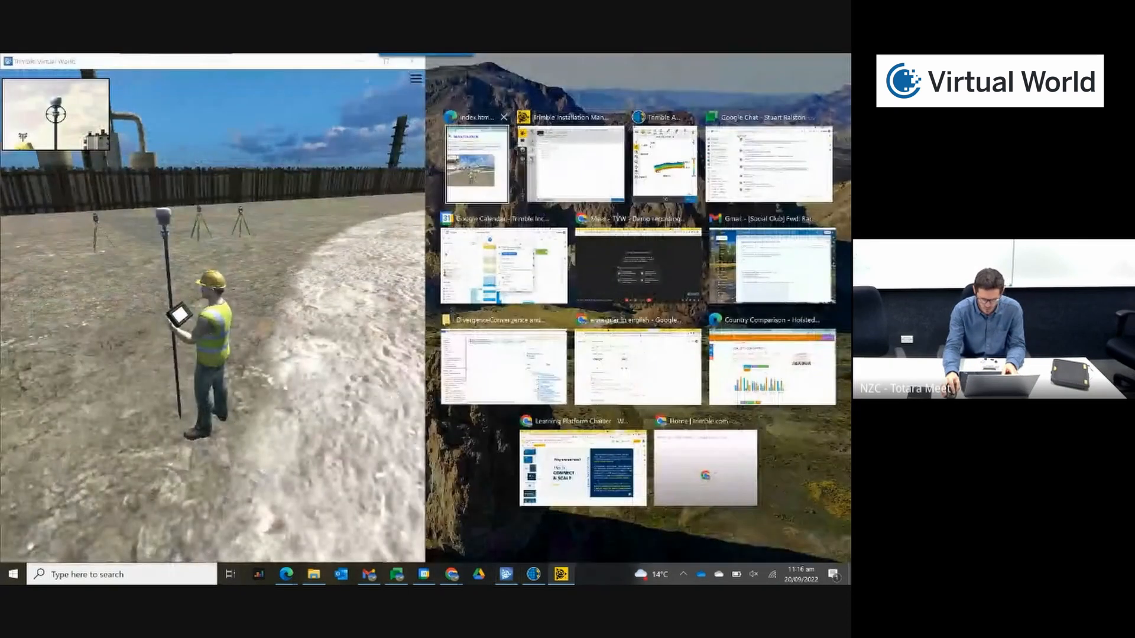
left_click(665, 166)
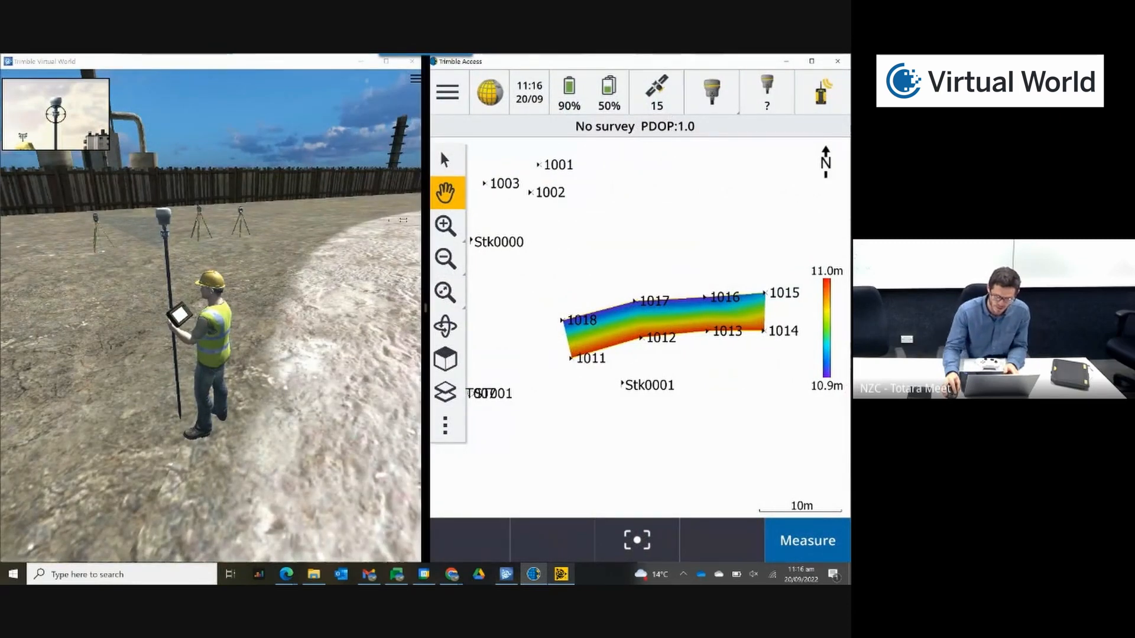
left_click_drag(426, 149, 367, 148)
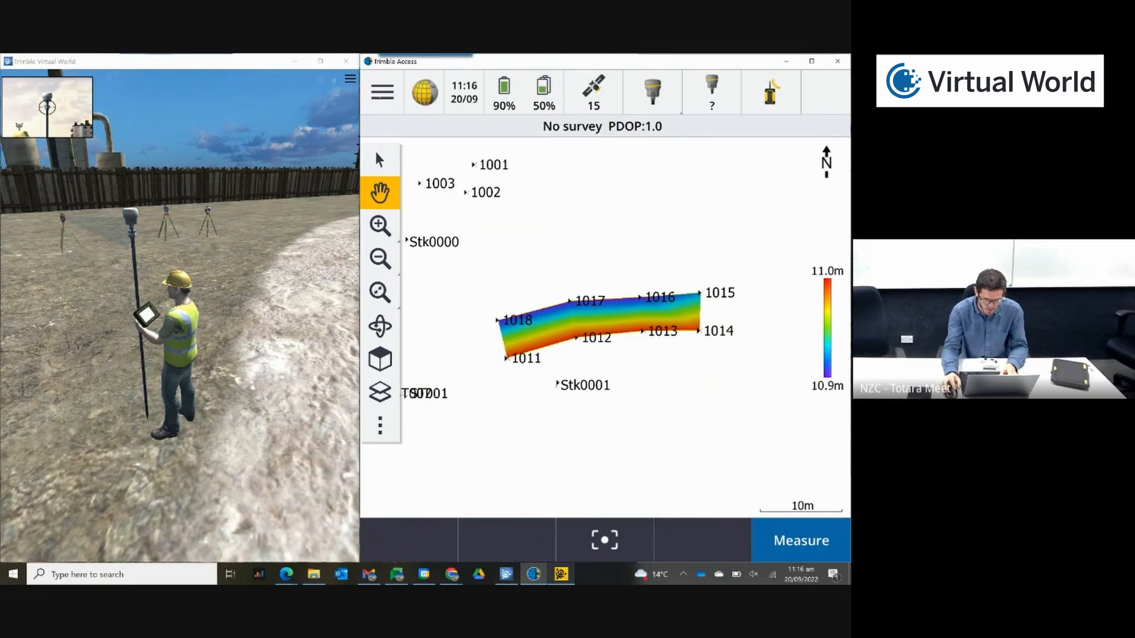
left_click(230, 211)
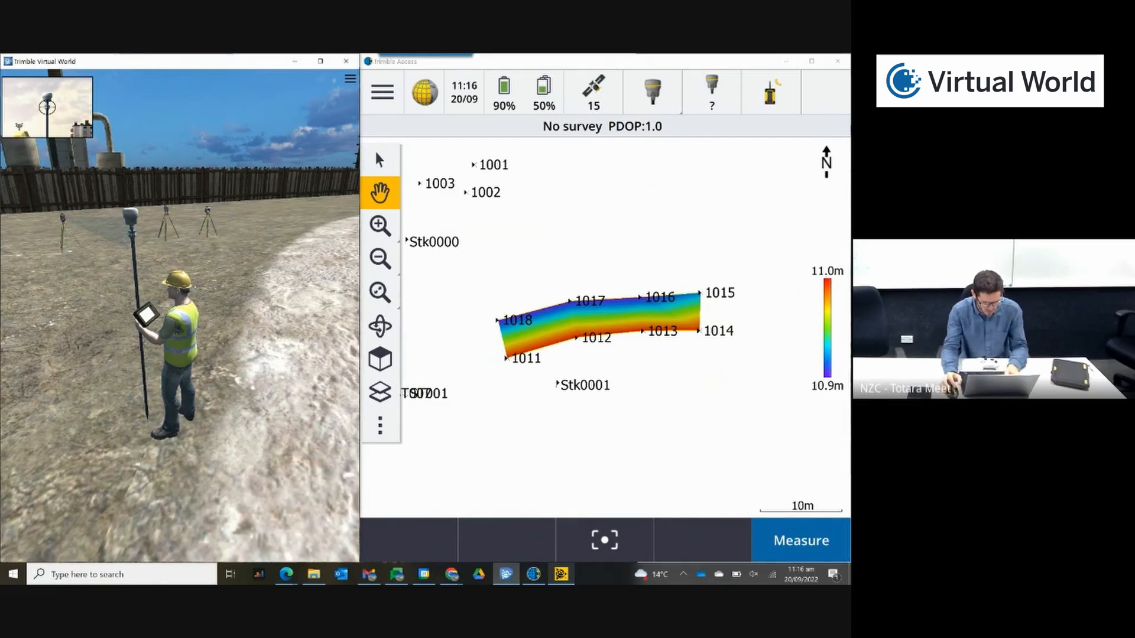
Step: Open the simulator setup and examine the available IP addresses for the Total Station simulator
key("Escape")
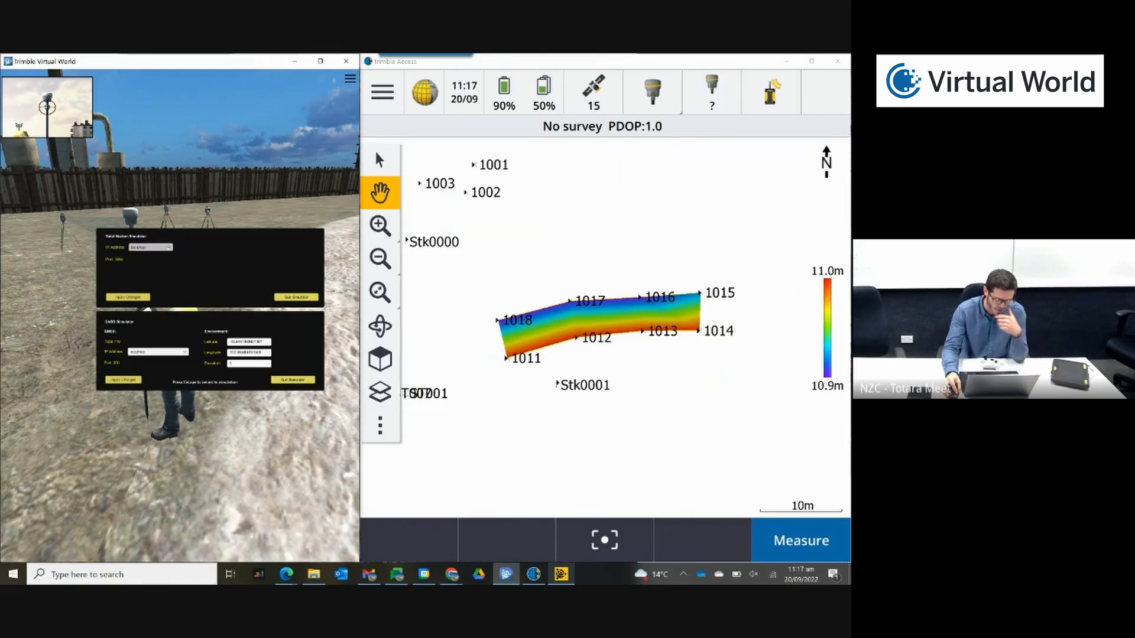
left_click(169, 248)
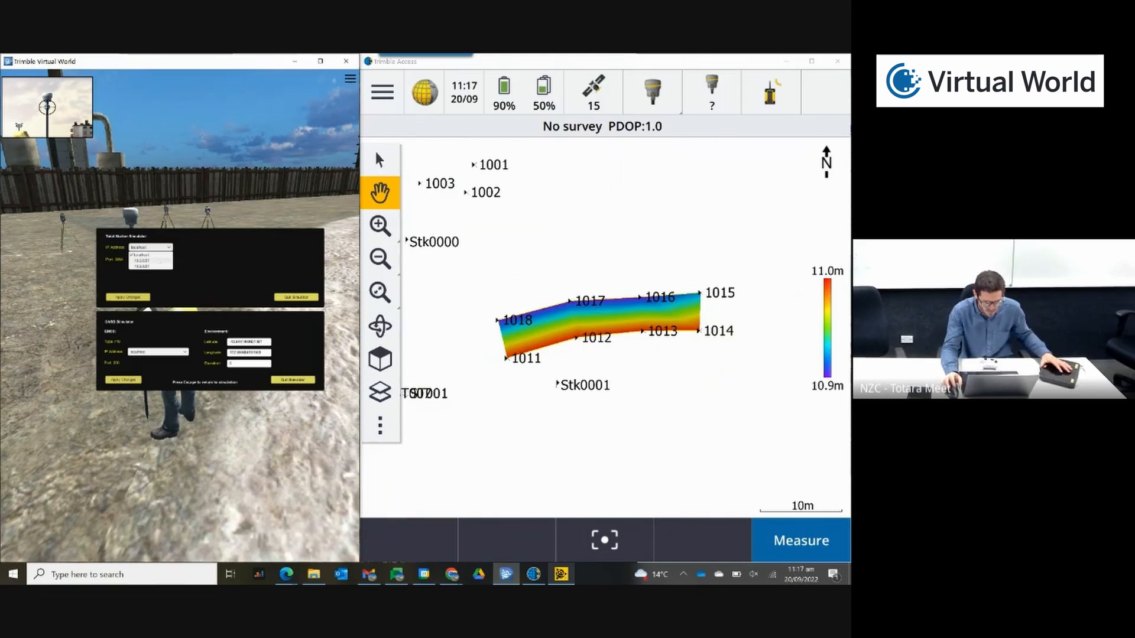
left_click(213, 264)
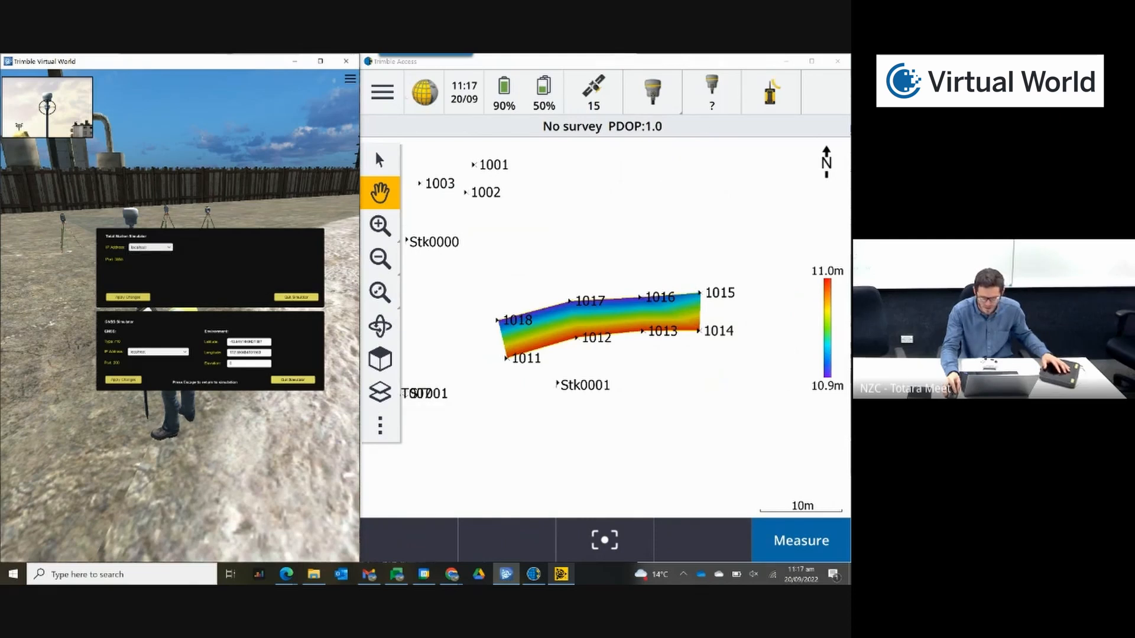
Step: Enable debug mode from the About screen in Trimble Access
left_click(380, 97)
left_click(380, 96)
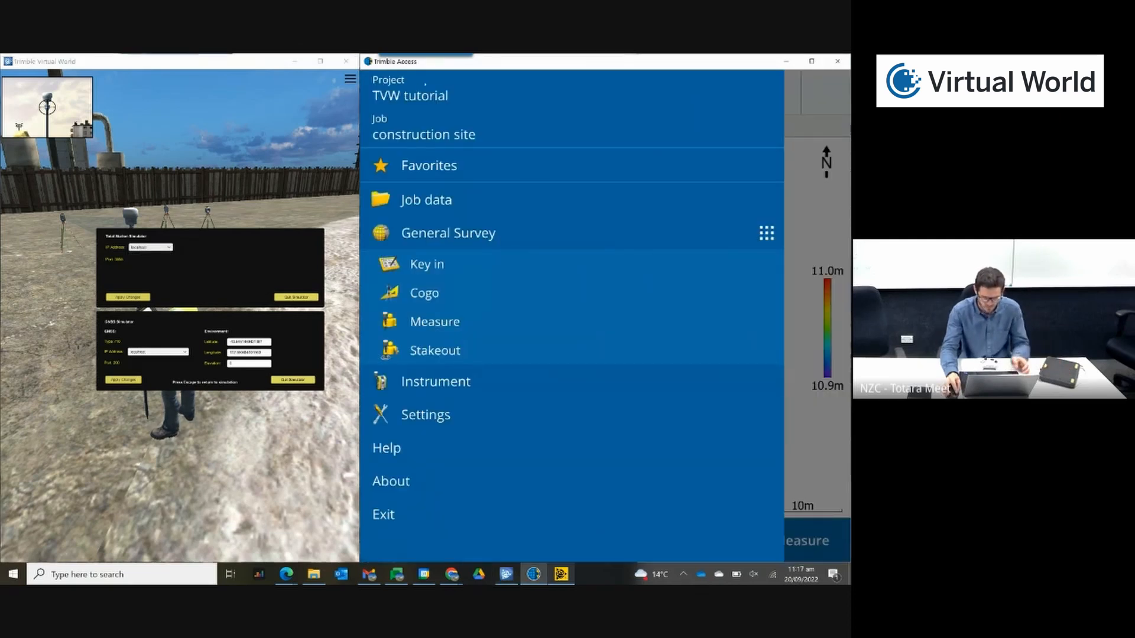
left_click(394, 482)
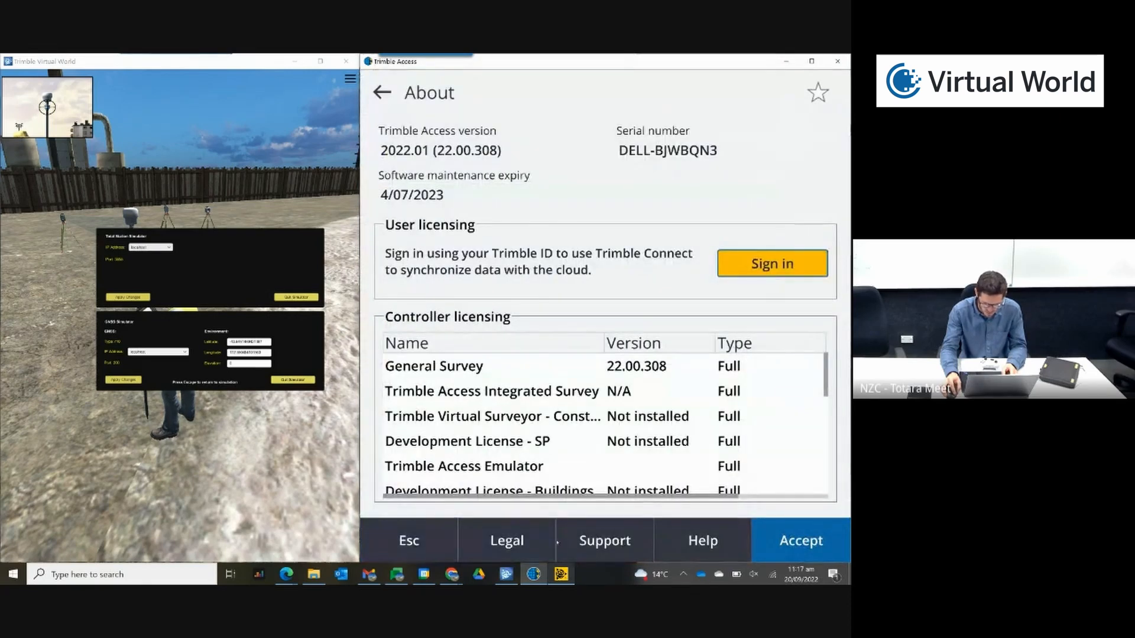
left_click(619, 526)
left_click(786, 537)
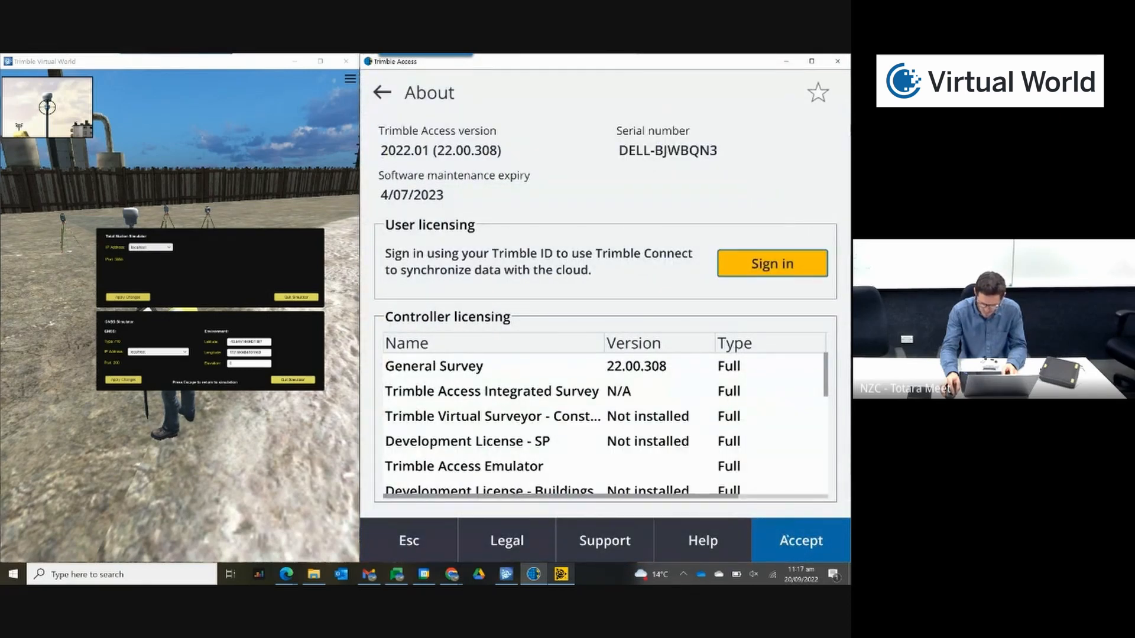
left_click(786, 538)
Step: Open the connection settings and show the GNSS receiver's IP address and port
left_click(382, 91)
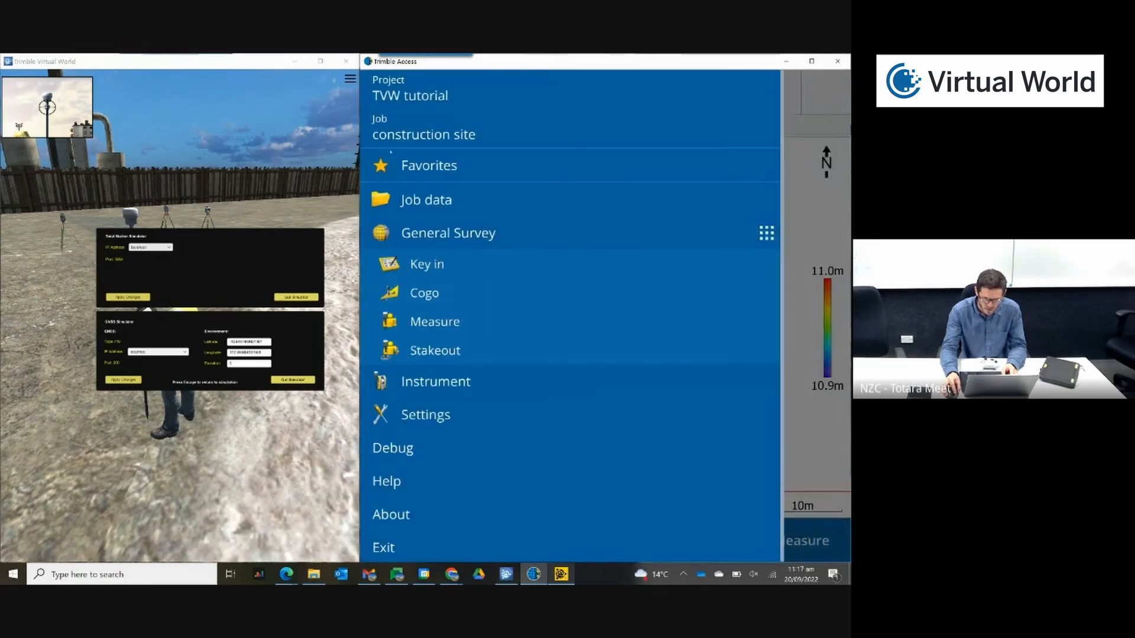
left_click(426, 414)
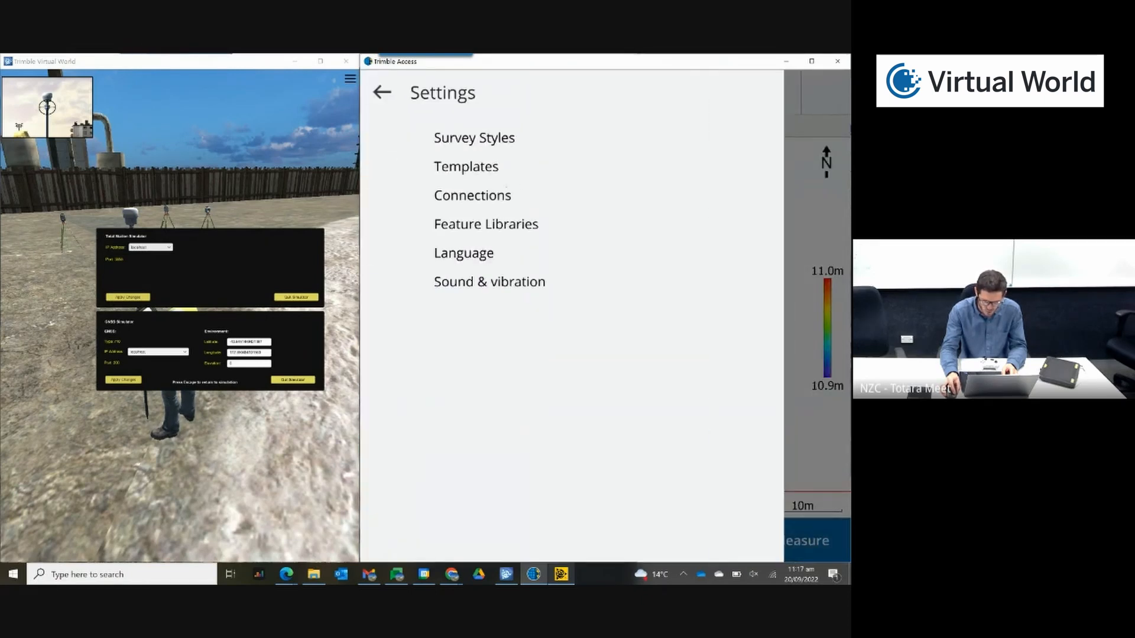
left_click(473, 195)
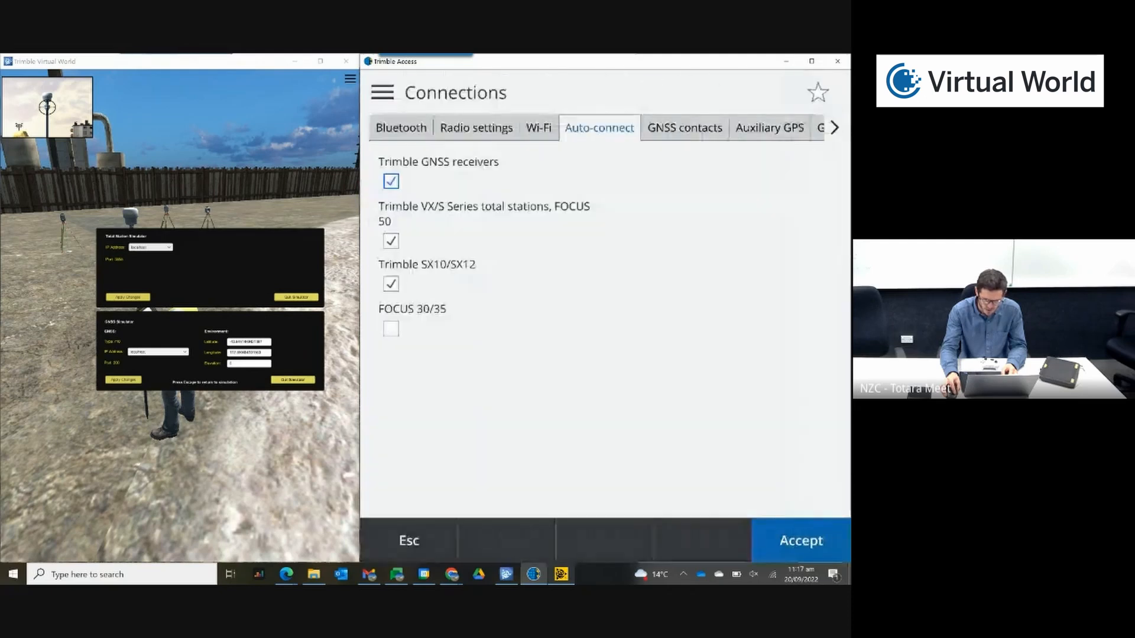
left_click(770, 127)
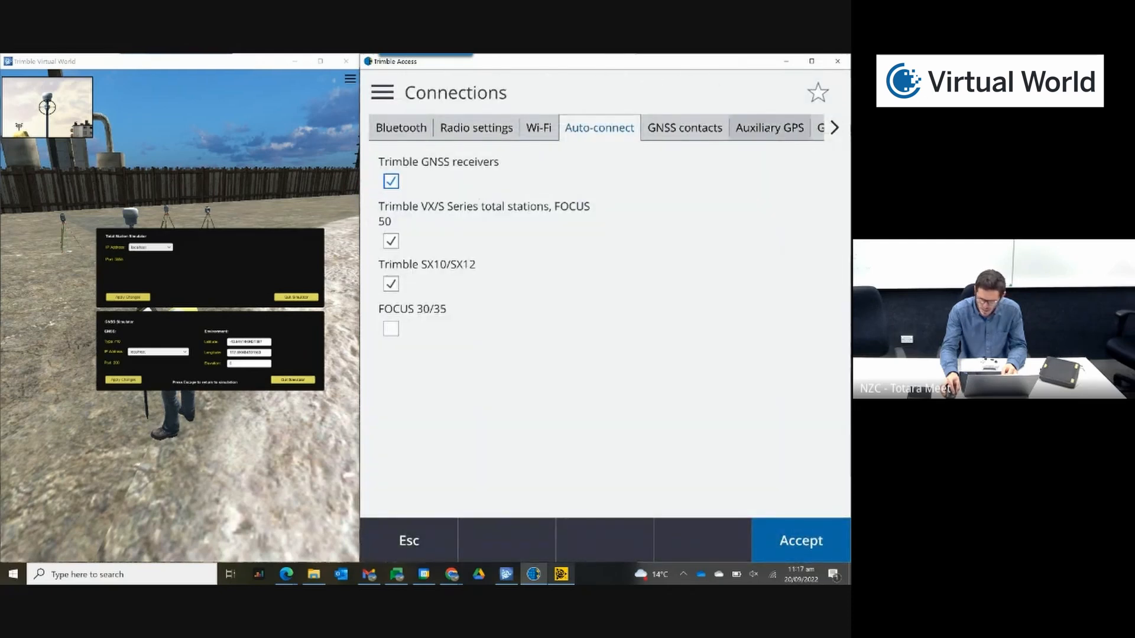
left_click(835, 128)
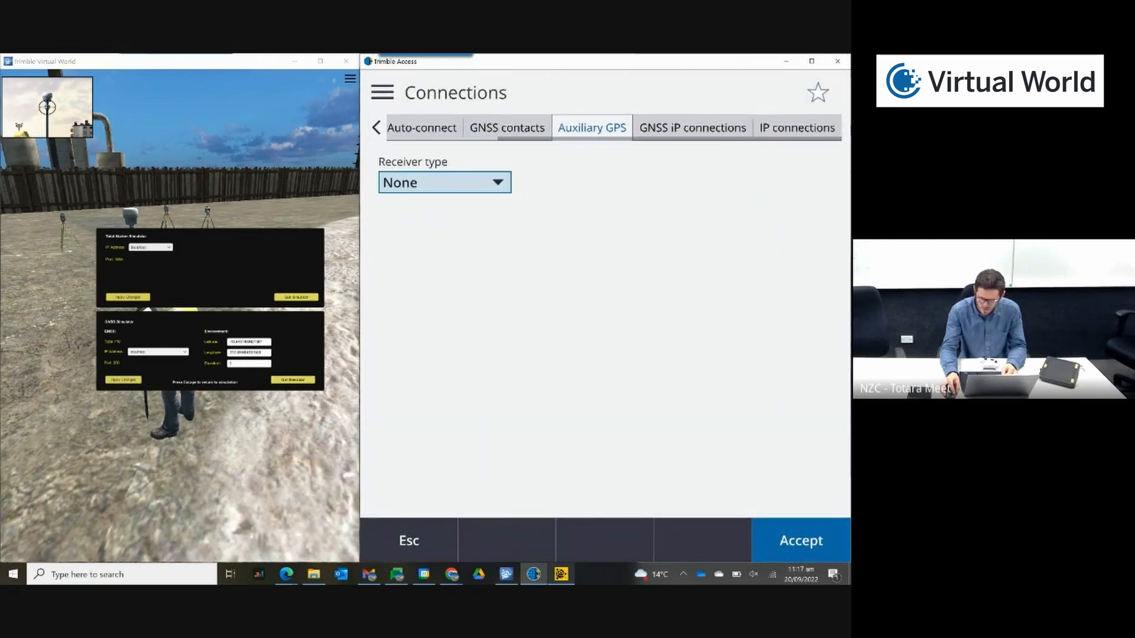
left_click(693, 127)
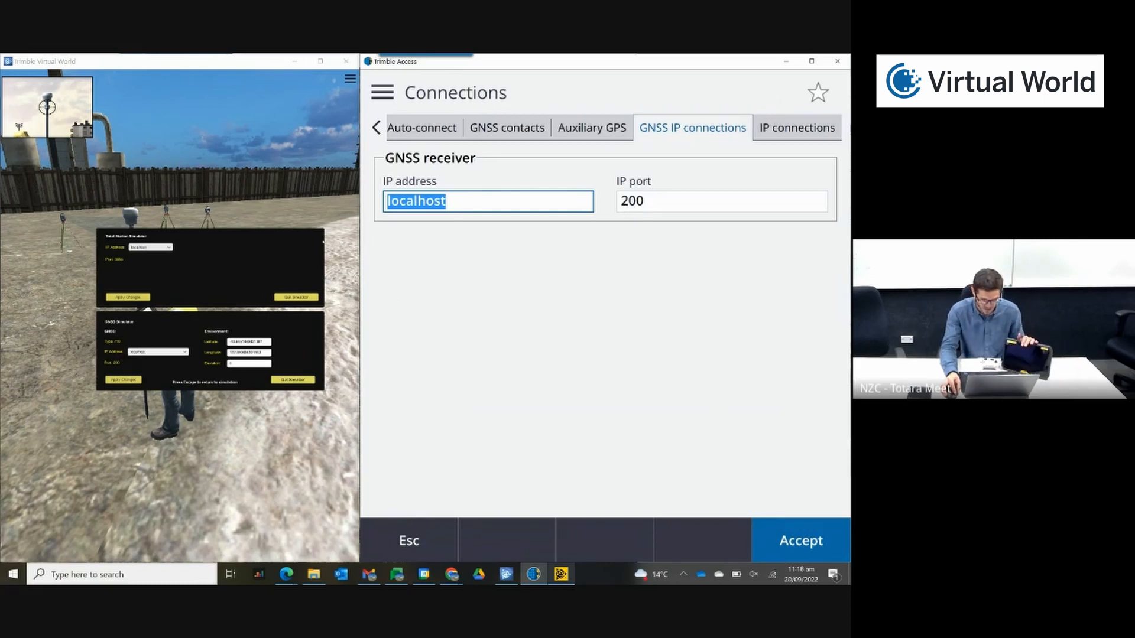
Step: Check the total station simulator's IP address options and the VX/S Series IP connection, and close the connection settings
left_click(164, 249)
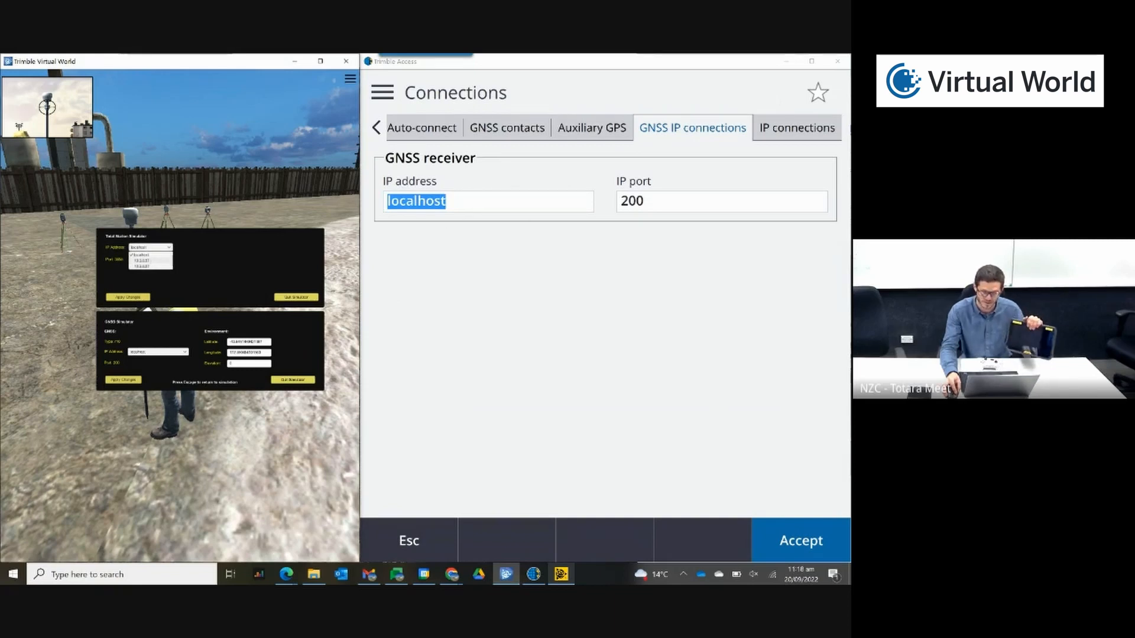
left_click(260, 266)
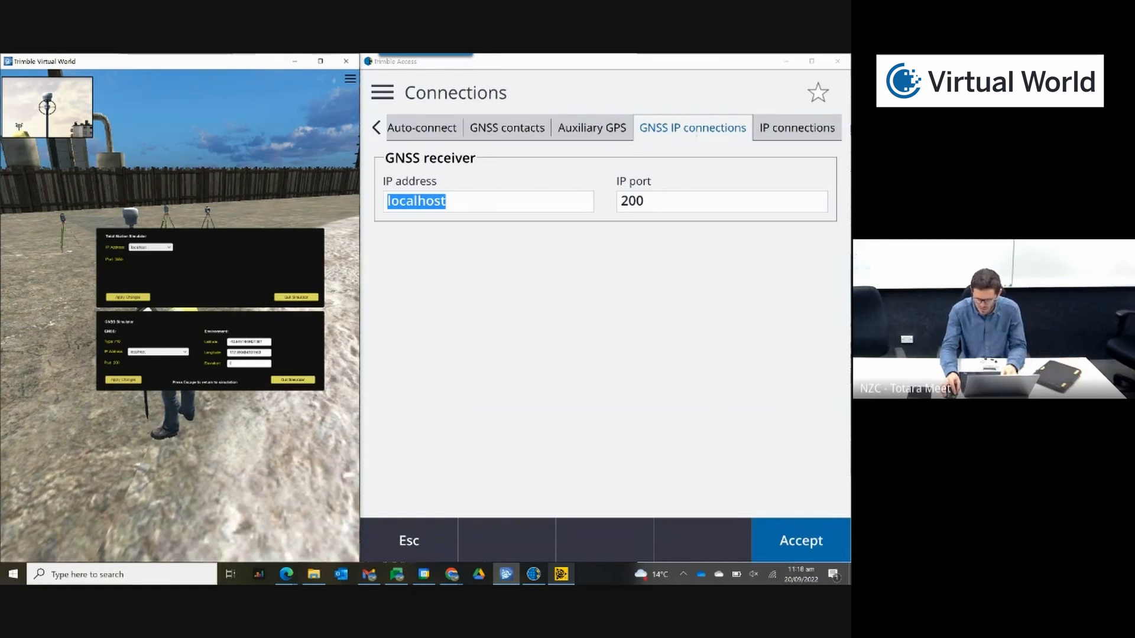
left_click(797, 128)
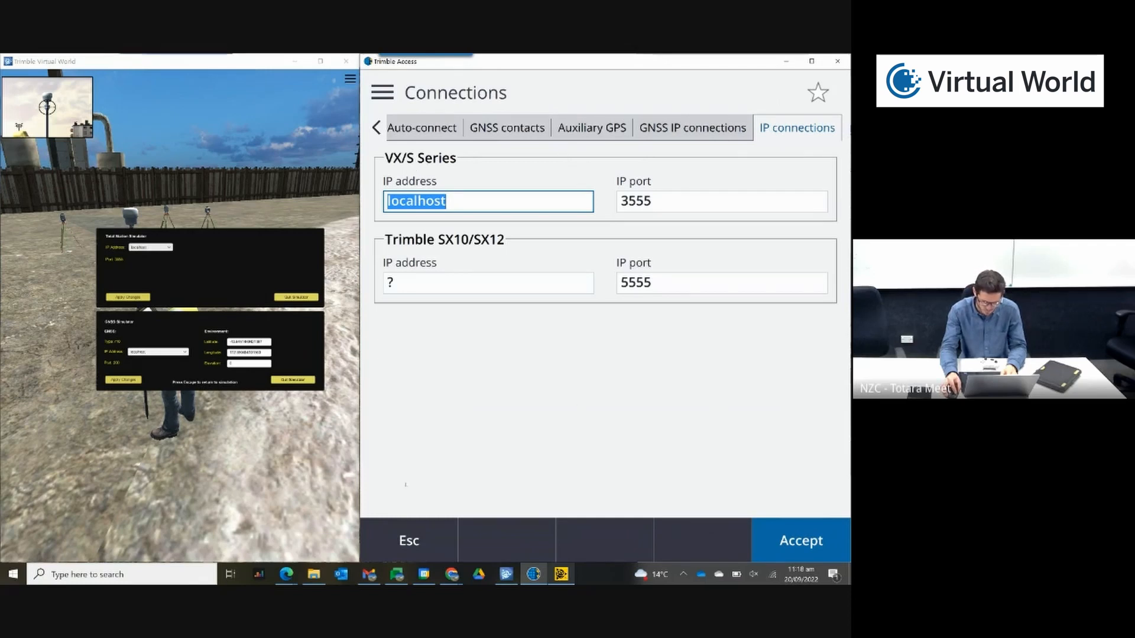
key("Escape")
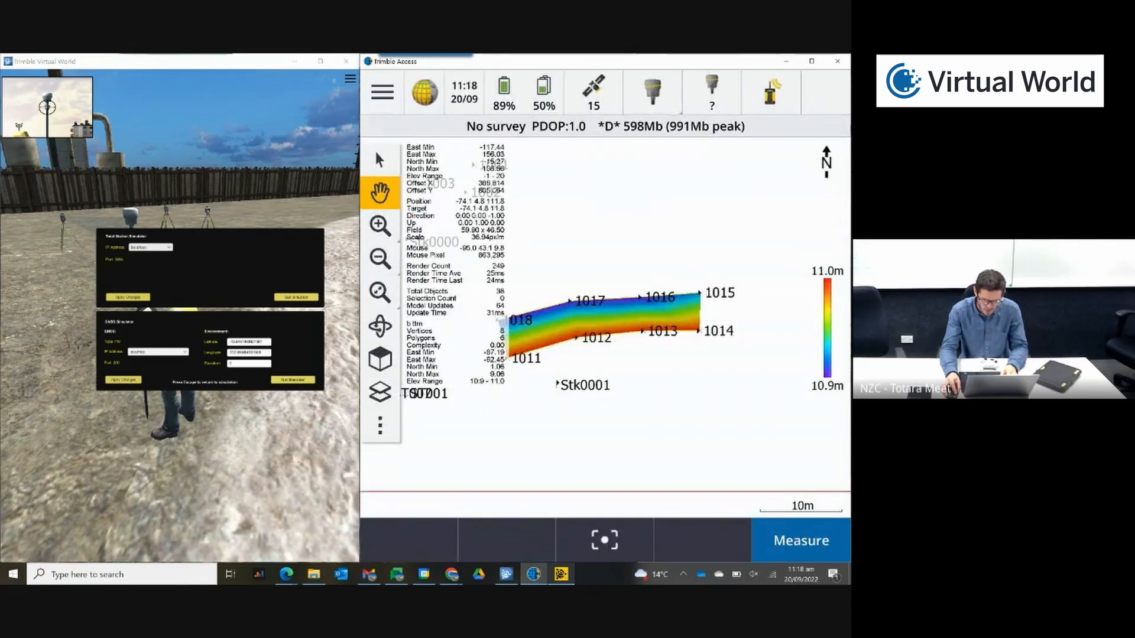
Step: Disable debug mode from the About screen and return to the map
left_click(382, 92)
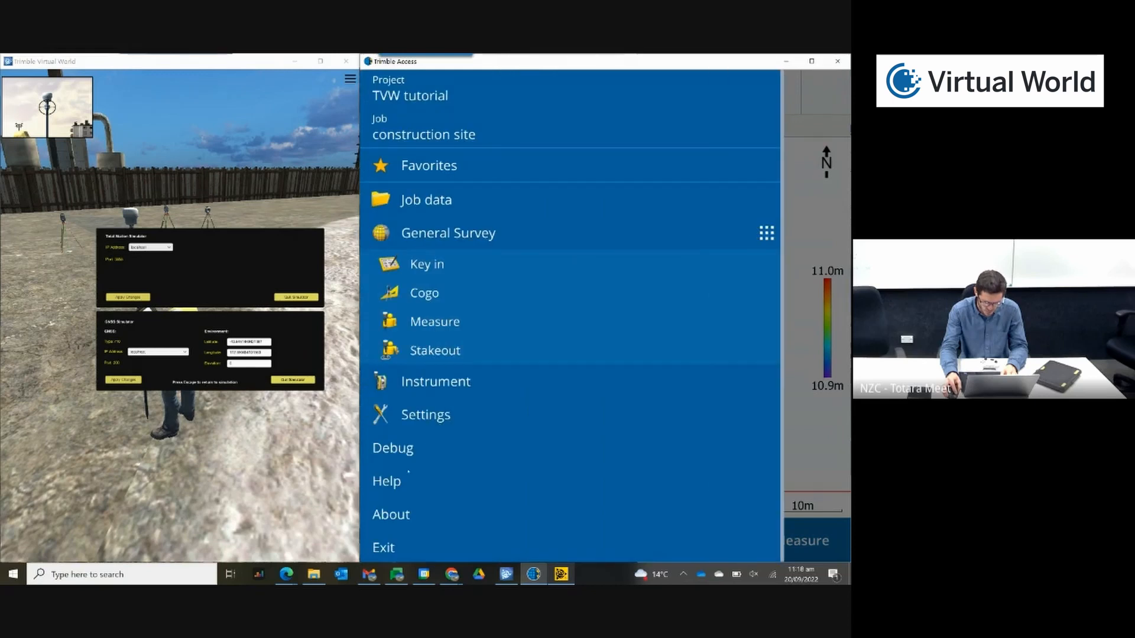
left_click(392, 515)
left_click(604, 541)
left_click(606, 504)
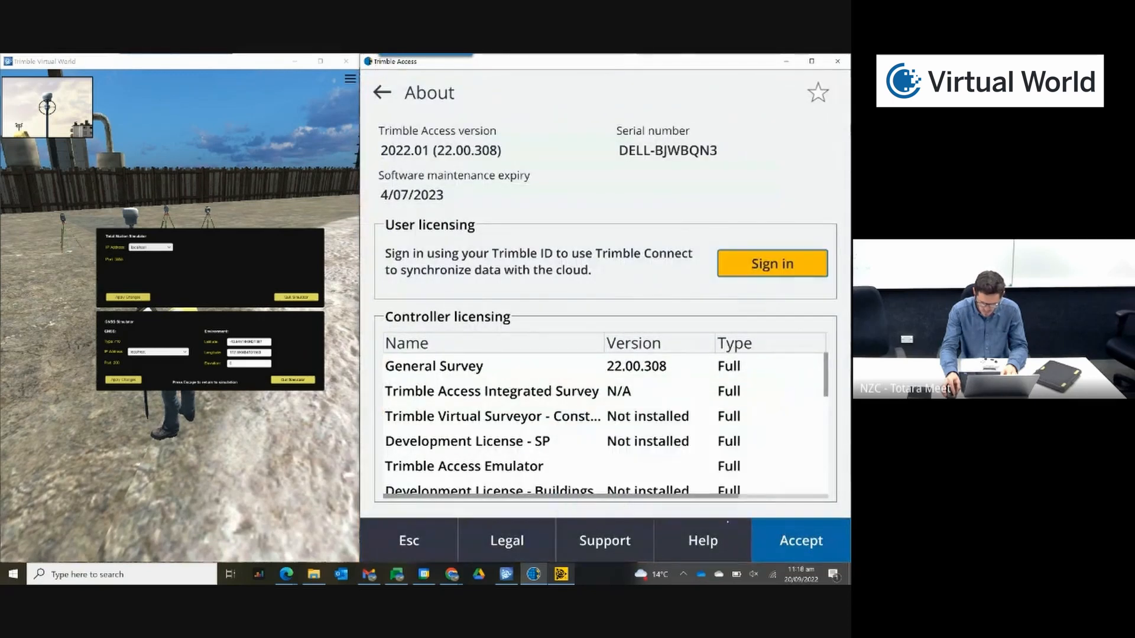
left_click(793, 542)
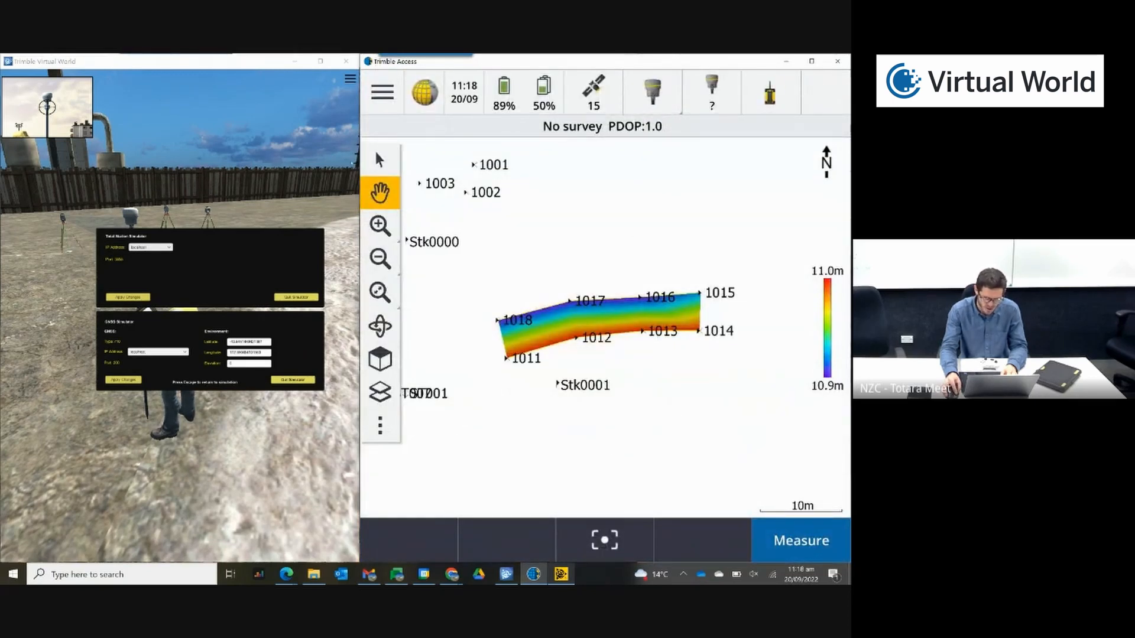
Step: Close the simulator setup in Trimble Virtual World and give Trimble Access an even wider share of the screen
left_click(253, 250)
key("Escape")
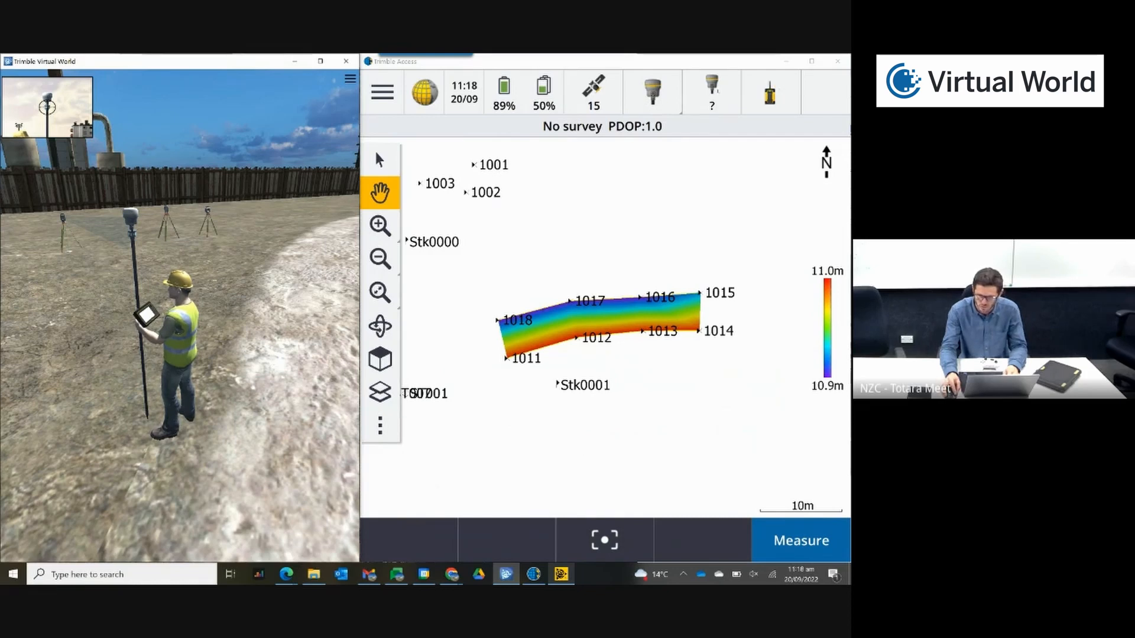
key("alt+Tab")
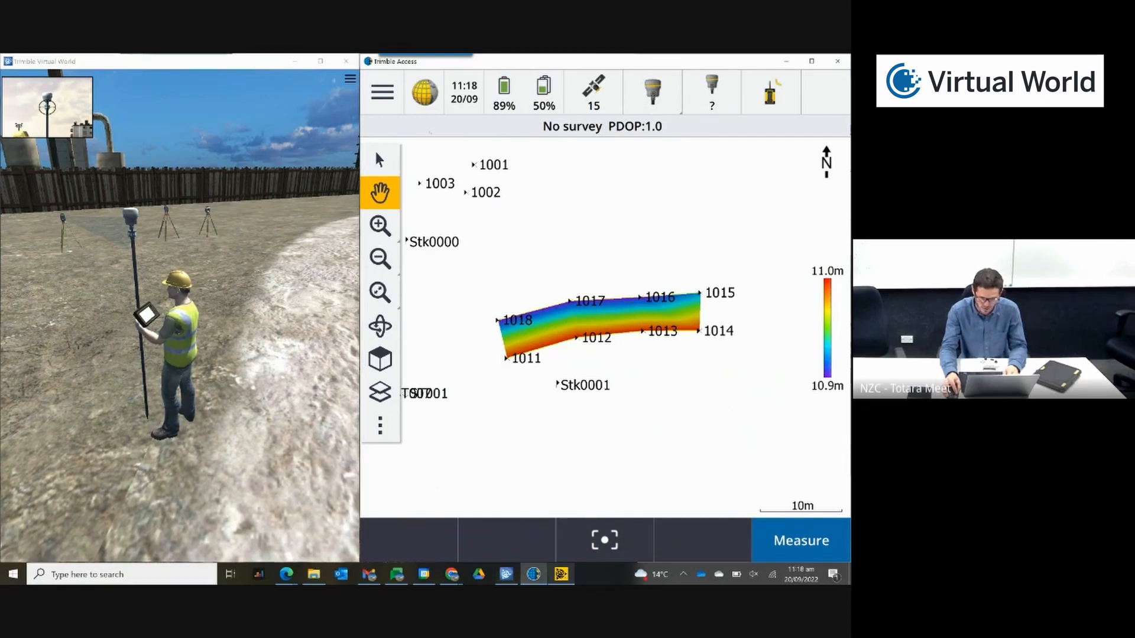
left_click_drag(360, 140, 310, 135)
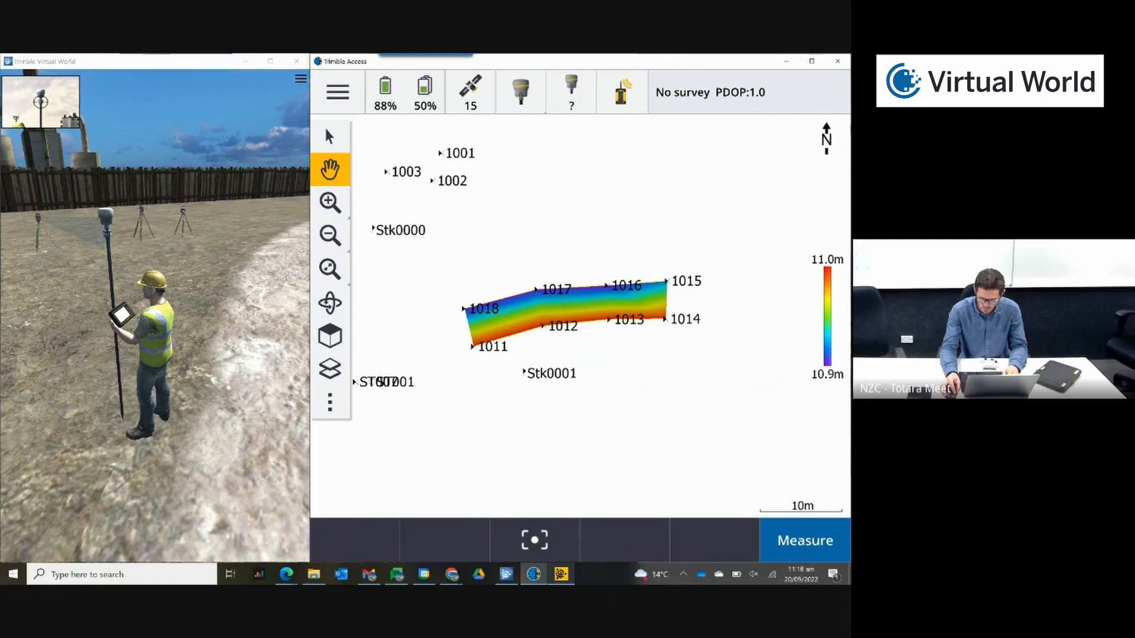
left_click(806, 541)
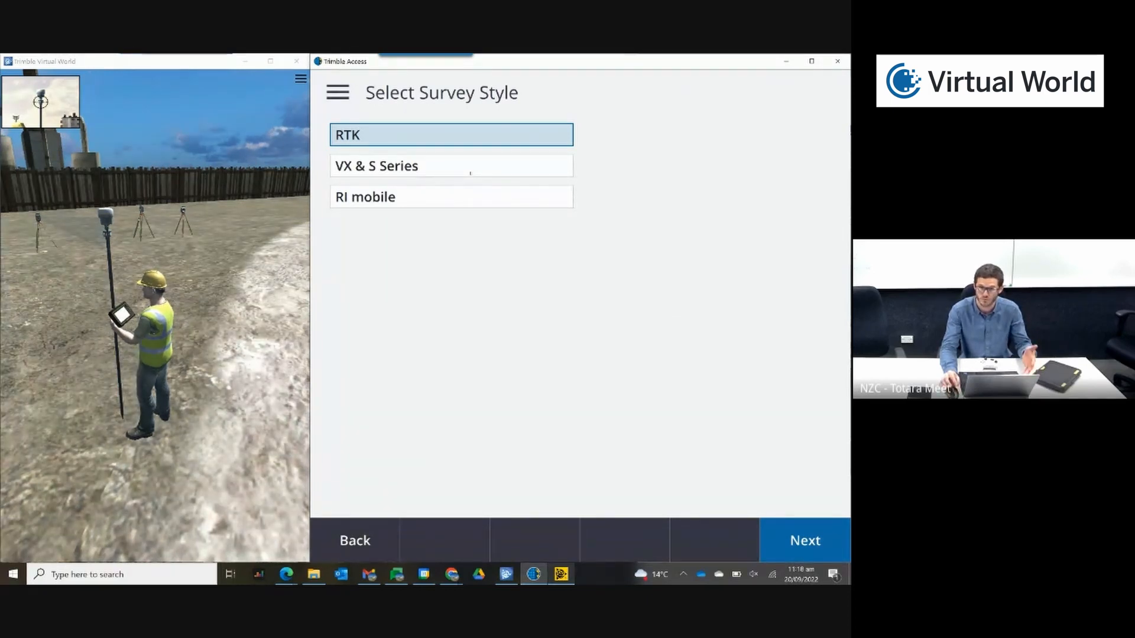
left_click(470, 169)
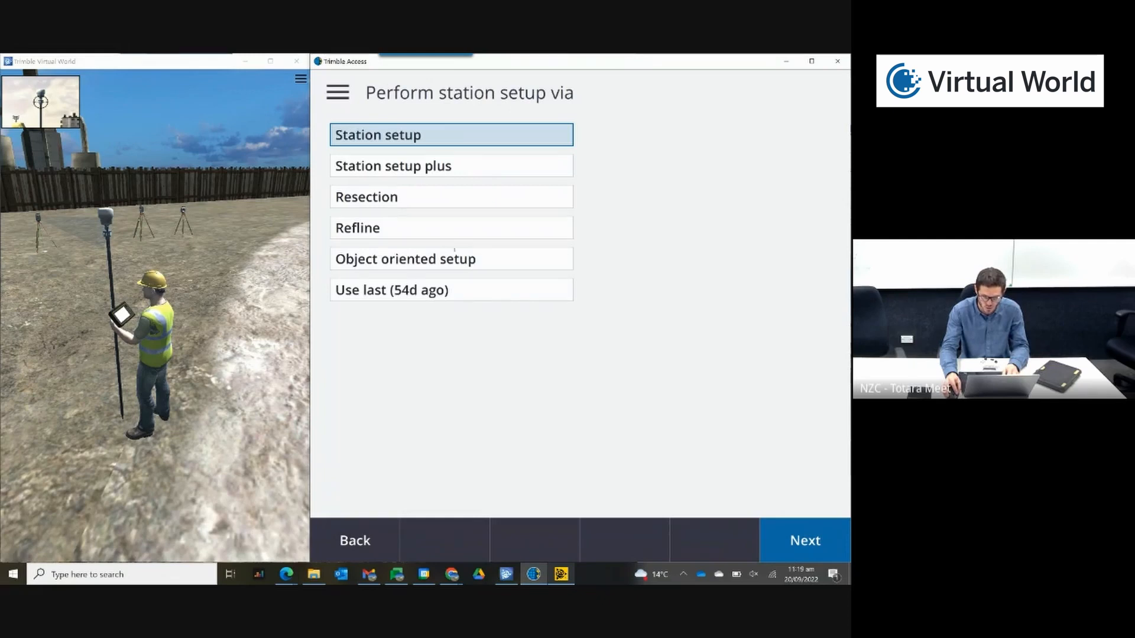
left_click(368, 541)
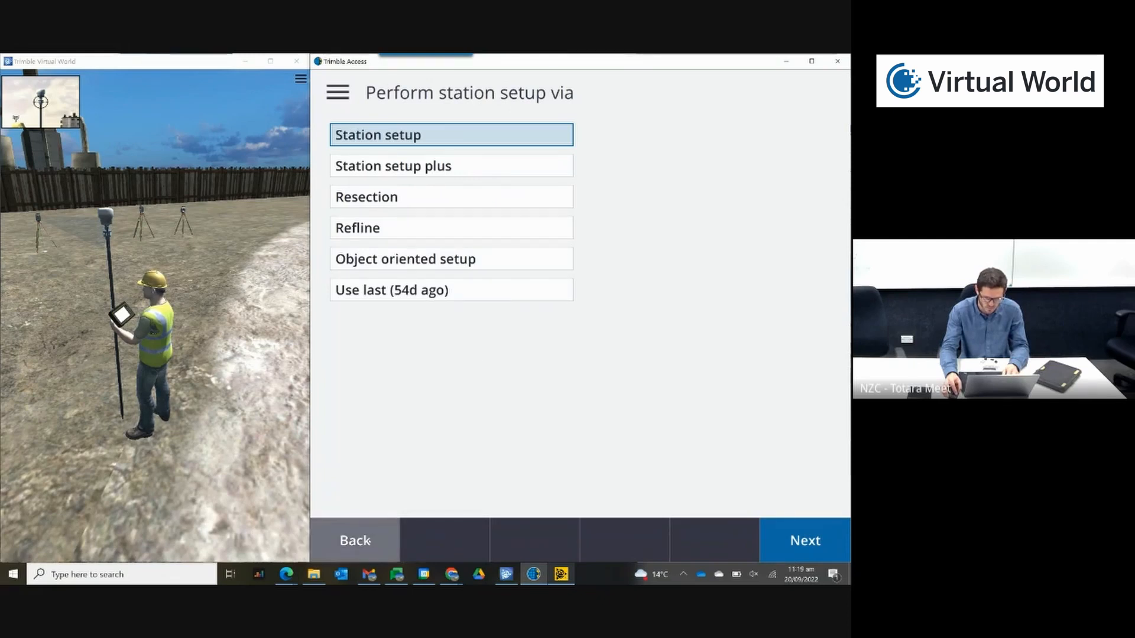
left_click(347, 99)
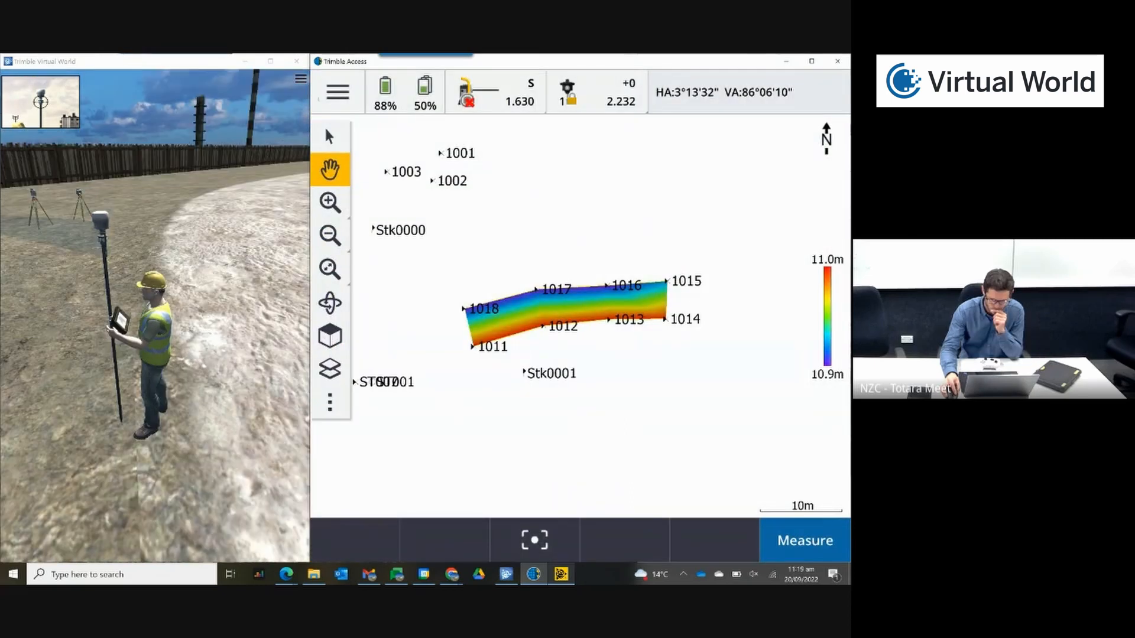
left_click(338, 93)
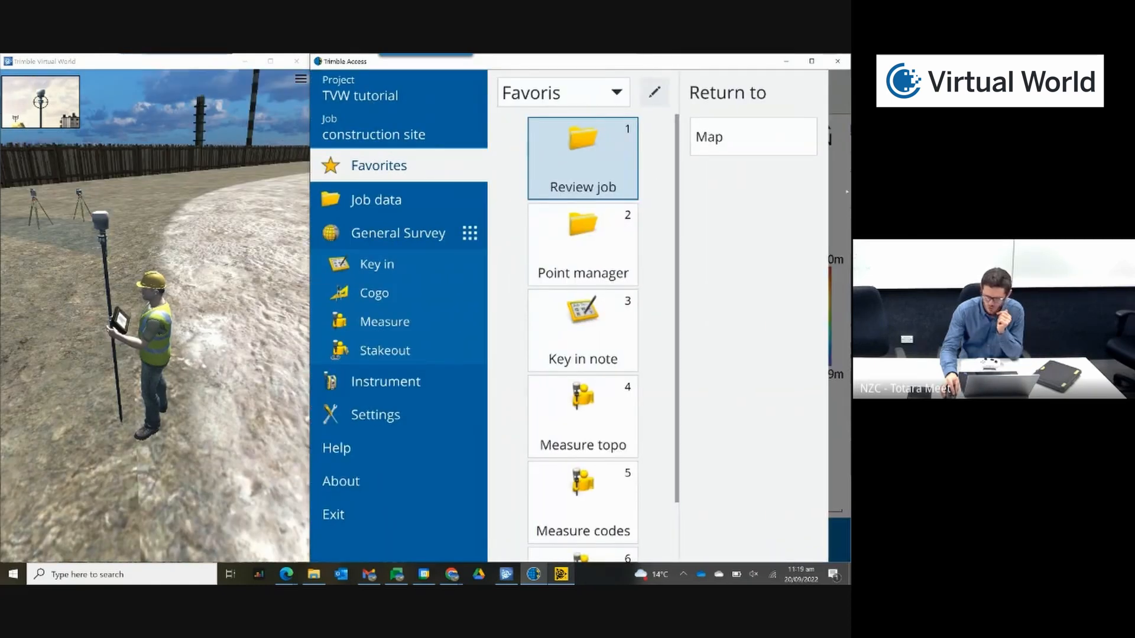
left_click(714, 148)
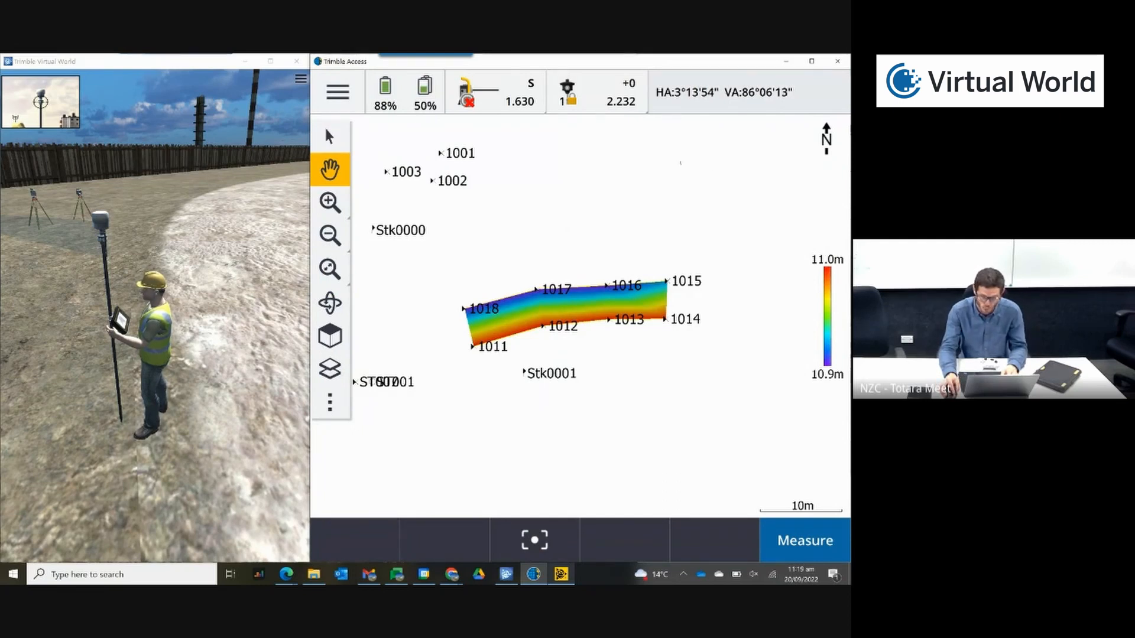
Step: Start a station setup with the VX & S Series survey style
left_click(351, 94)
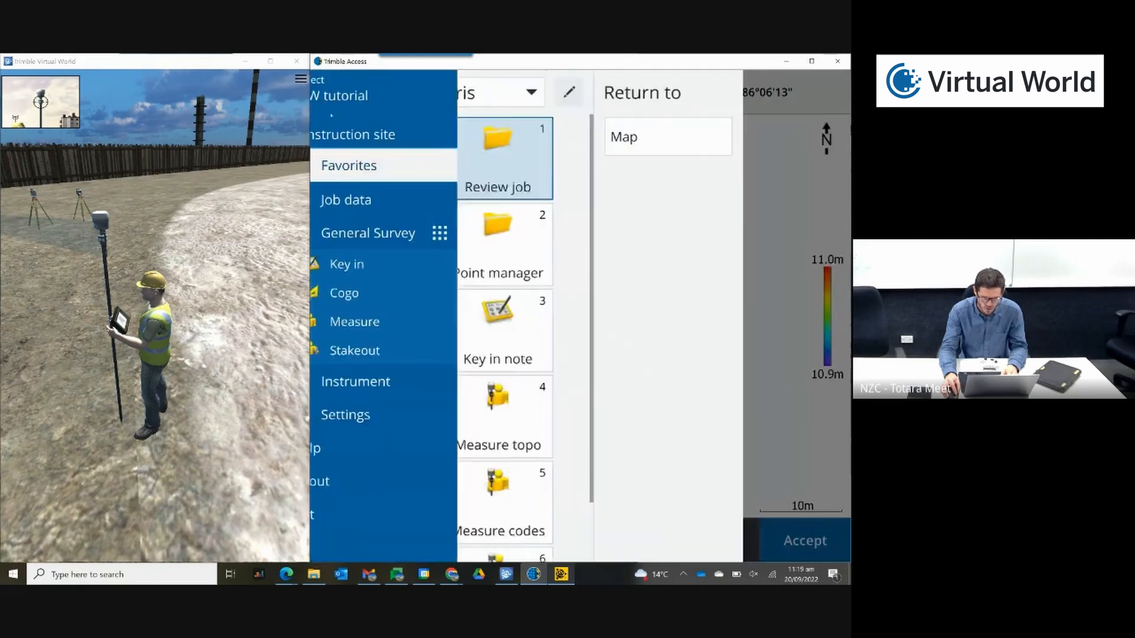
left_click(386, 322)
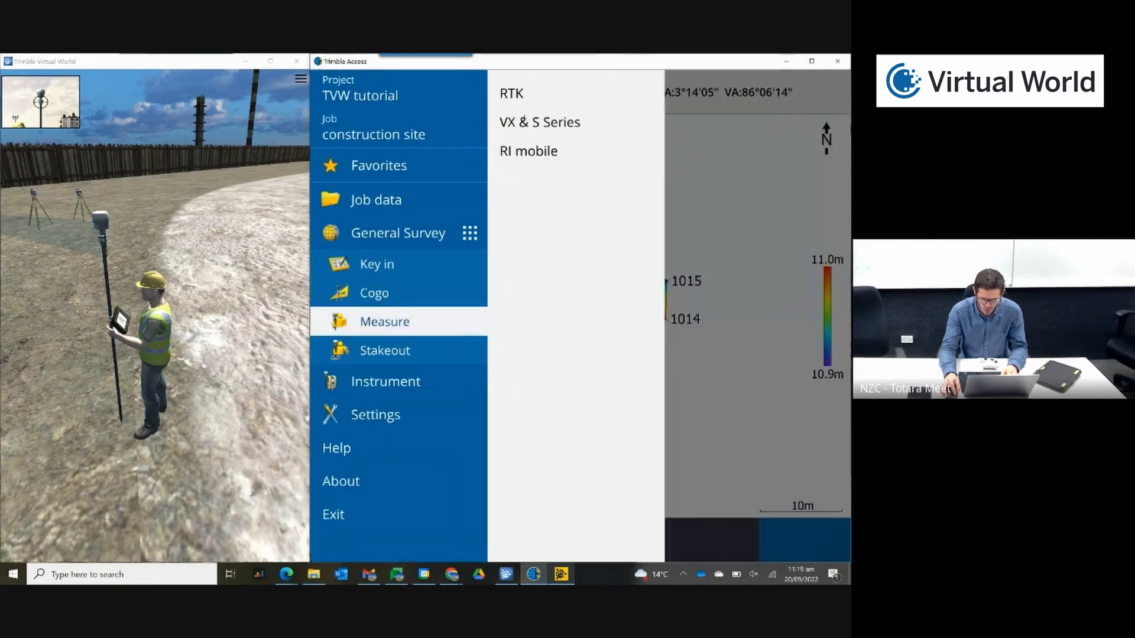
left_click(524, 121)
left_click(718, 93)
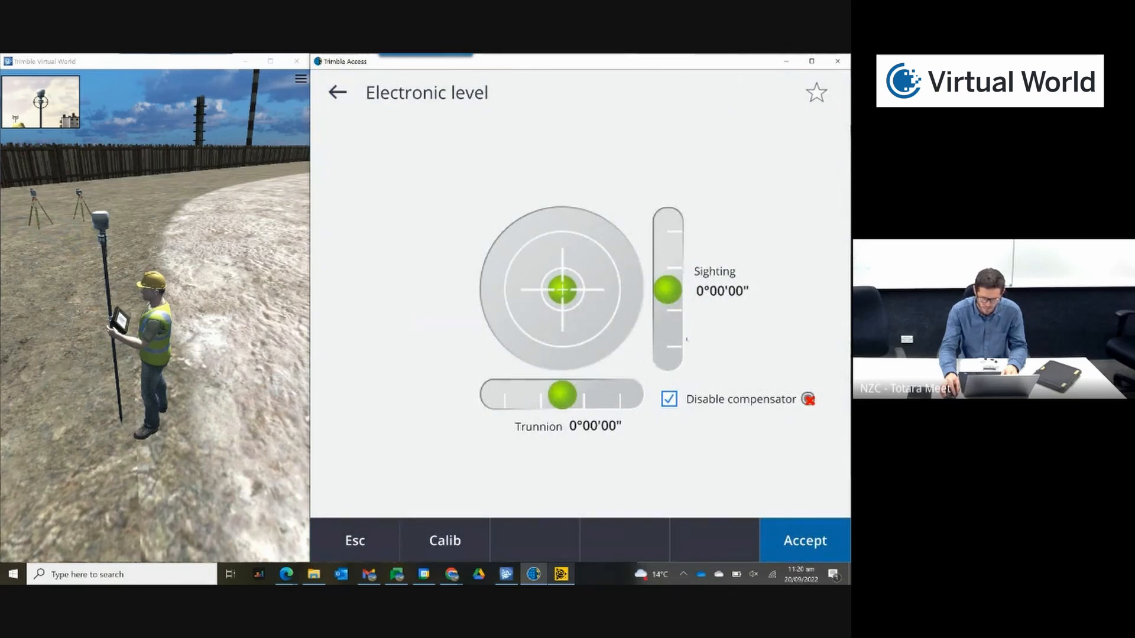
Step: Turn off Disable compensator for the electronic level and accept the default corrections
left_click(683, 404)
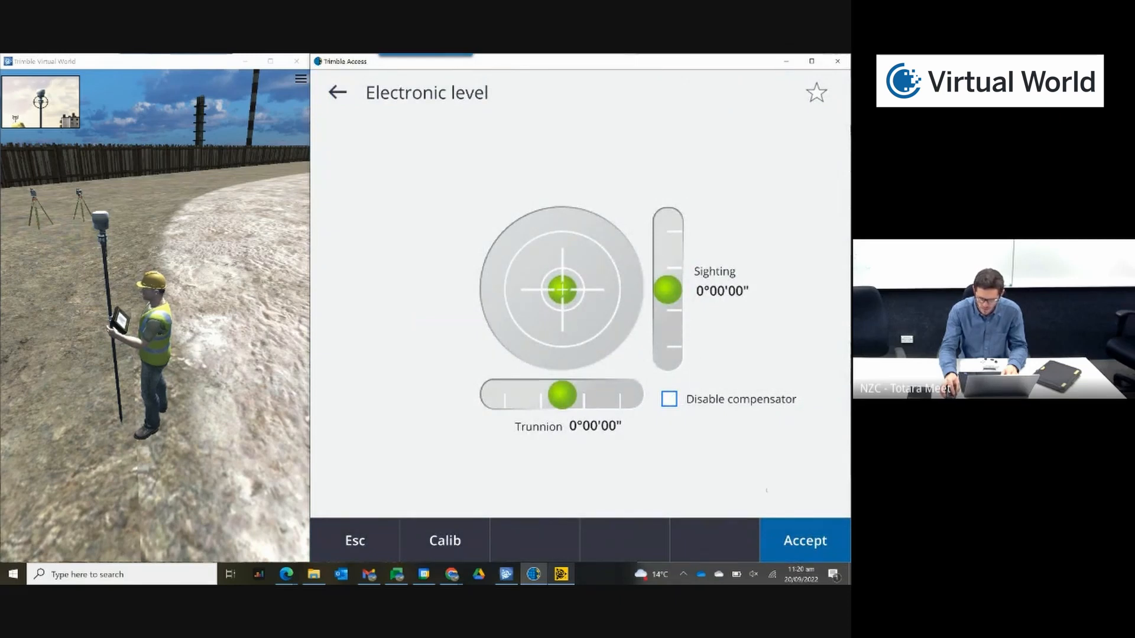
left_click(798, 542)
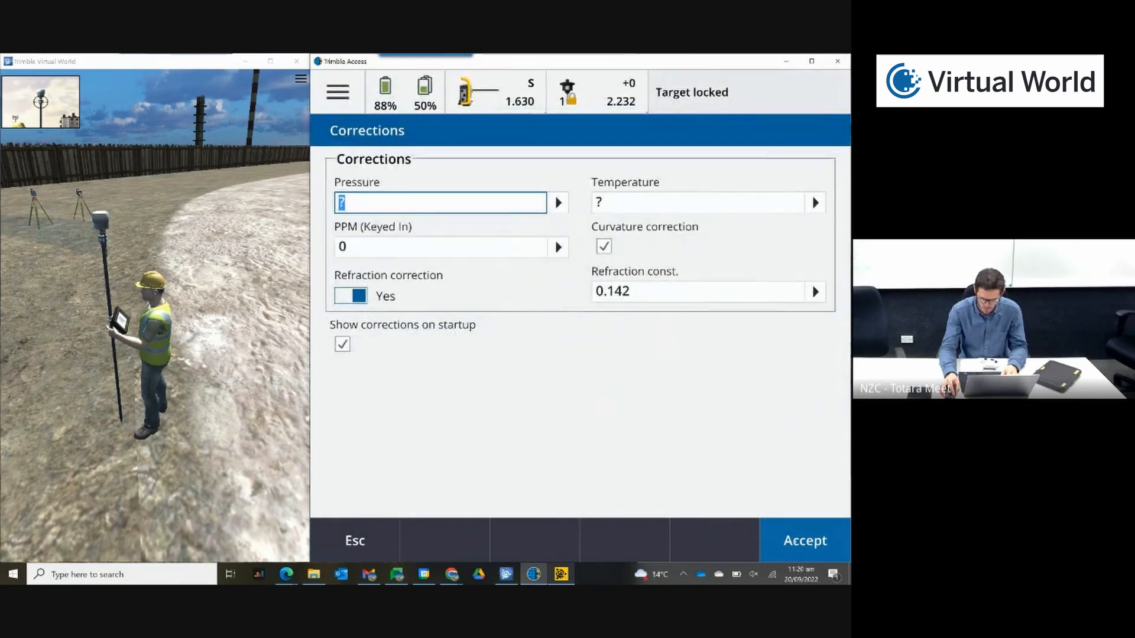
left_click(797, 542)
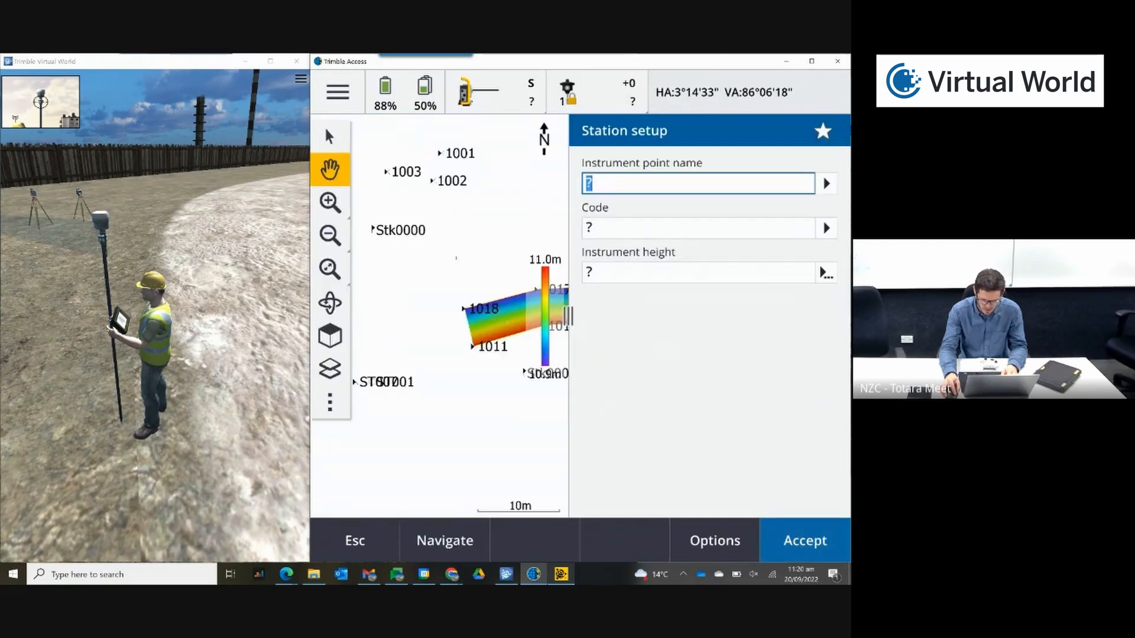
Step: Choose ST002 on the map as the instrument point for the station setup
left_click_drag(490, 387, 401, 342)
left_click(330, 136)
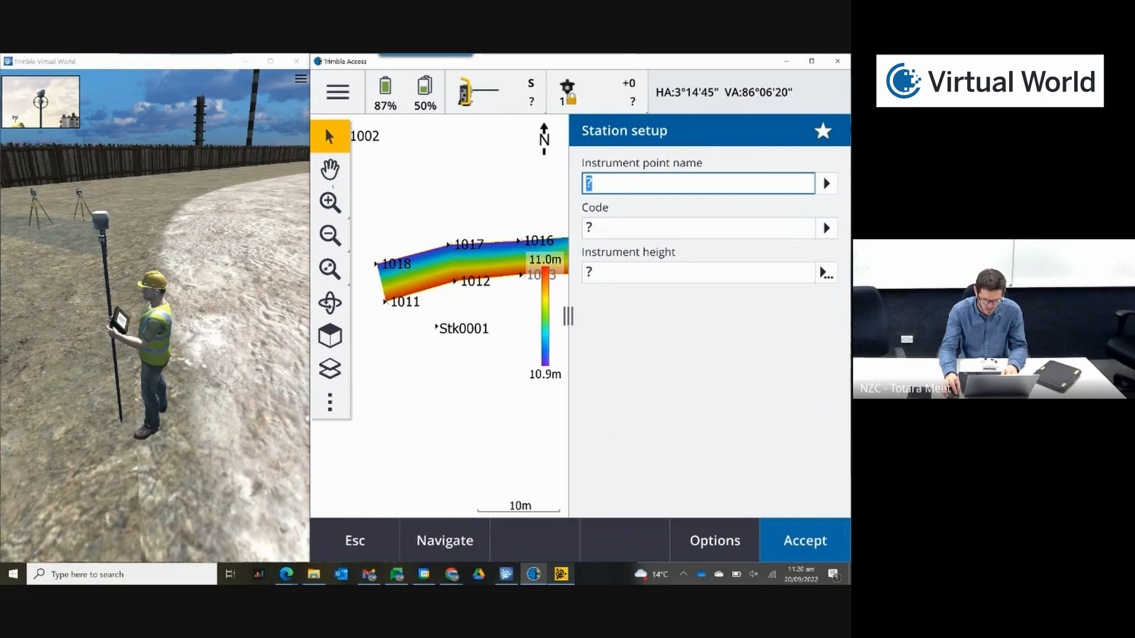
scroll(439, 317, "down", 3)
scroll(469, 311, "down", 4)
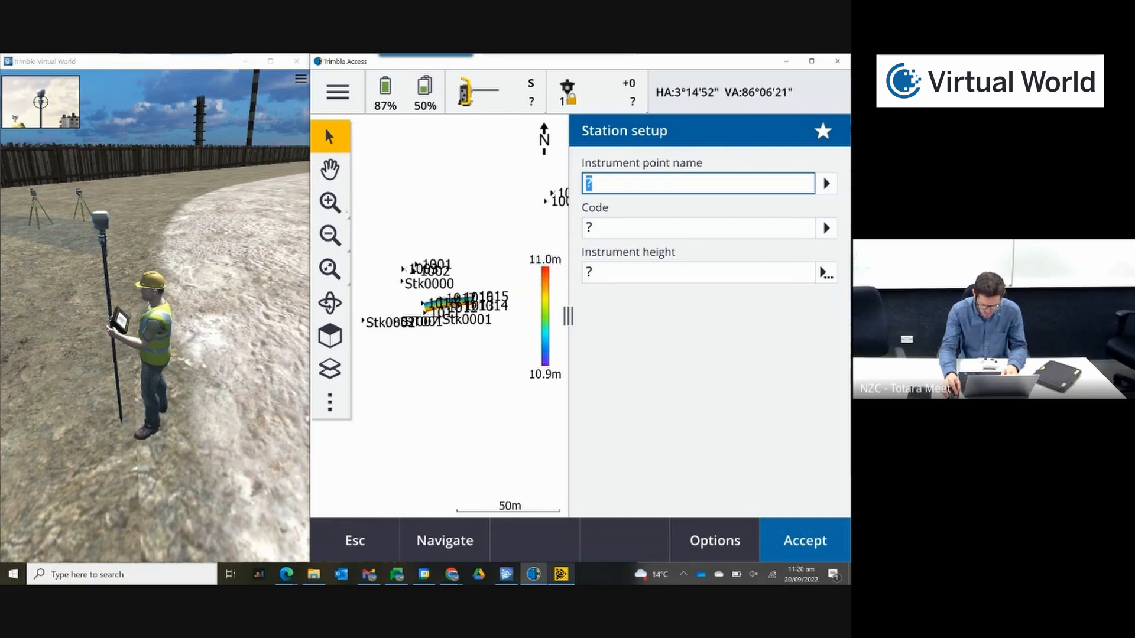
scroll(470, 316, "down", 2)
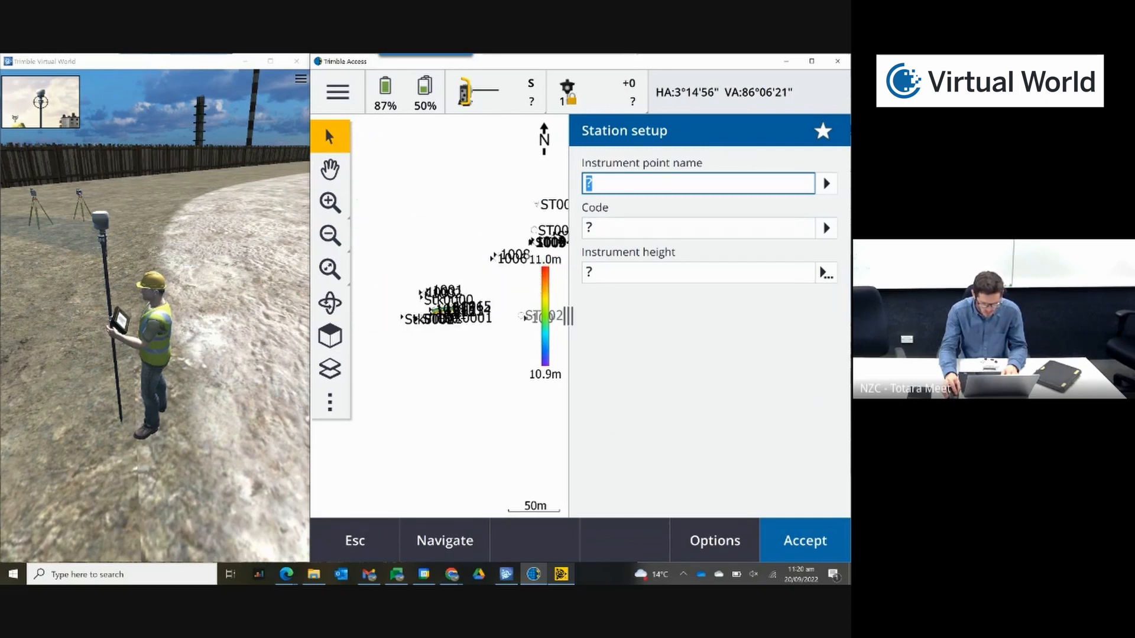
left_click(526, 318)
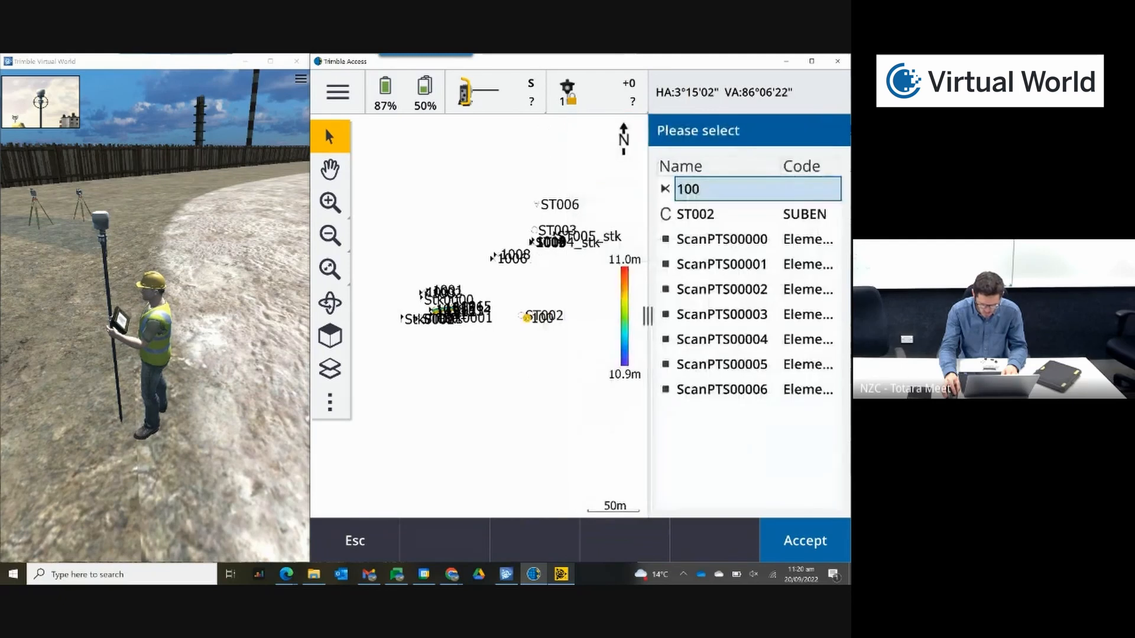
double_click(710, 218)
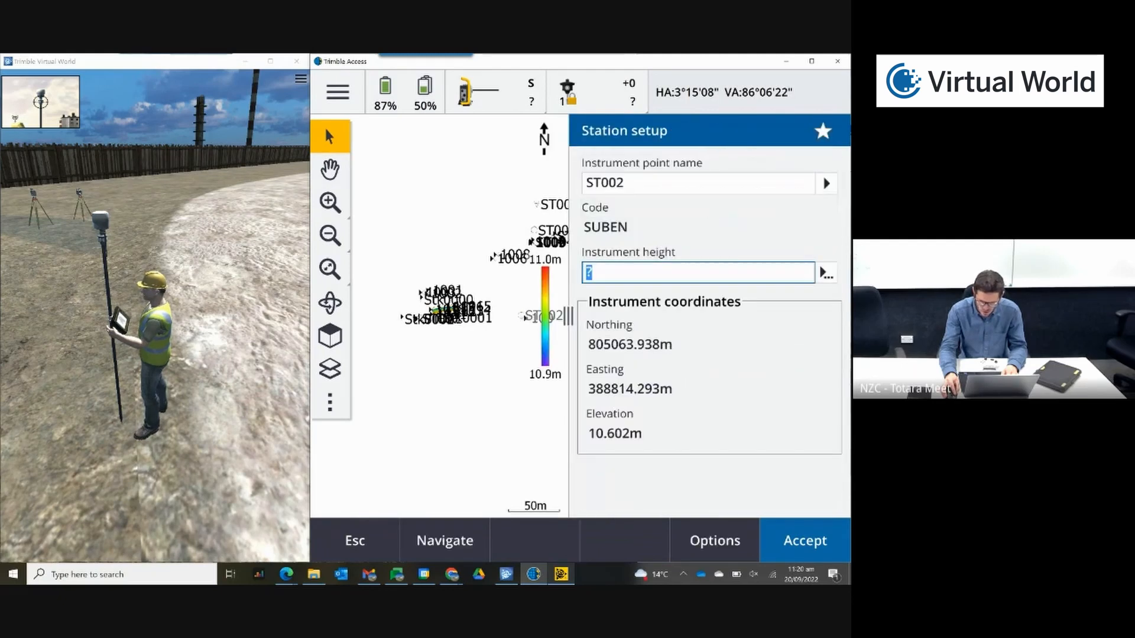
Step: Display the equipment heights in Trimble Virtual World, set the instrument height to 1.63 m in Trimble Access and accept the instrument point
key("BackSpace")
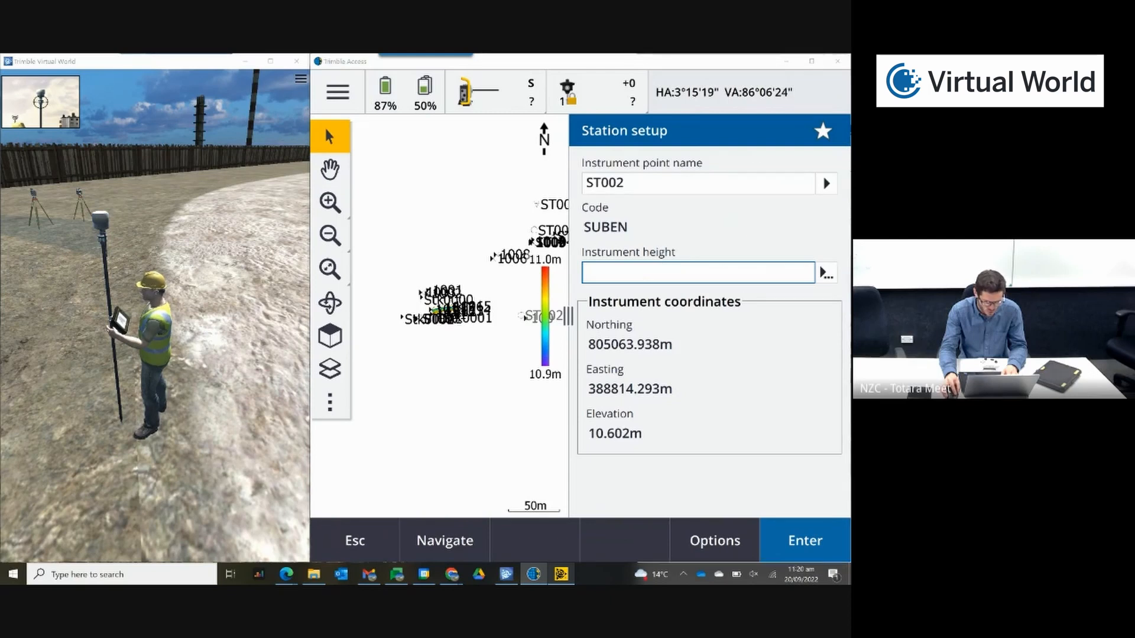
left_click_drag(219, 330, 150, 333)
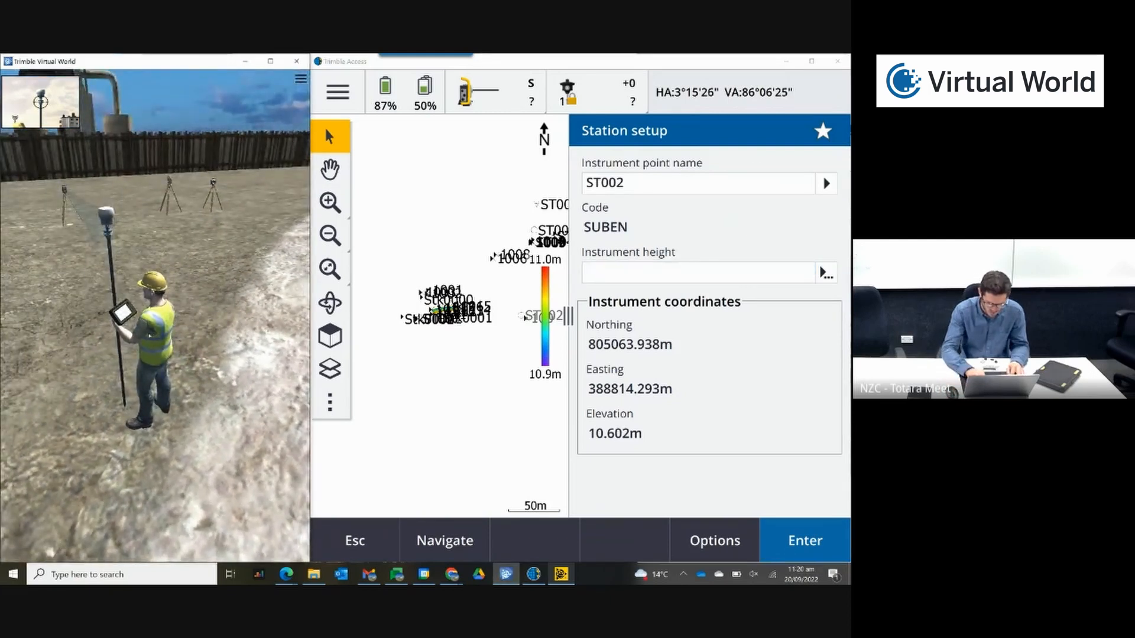
key("h")
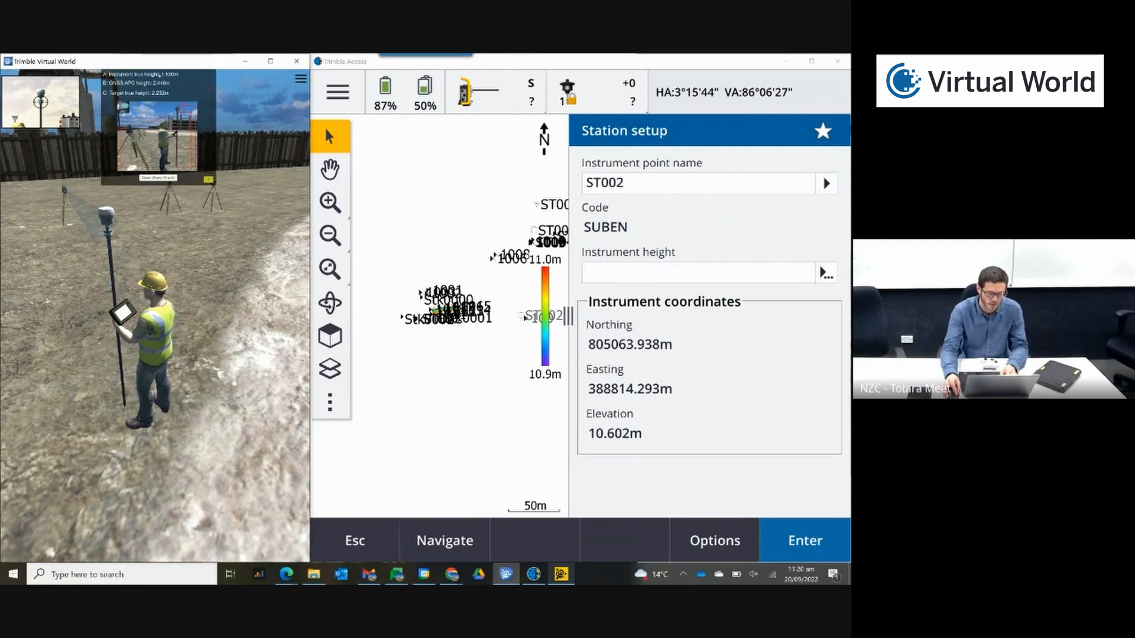
left_click(631, 272)
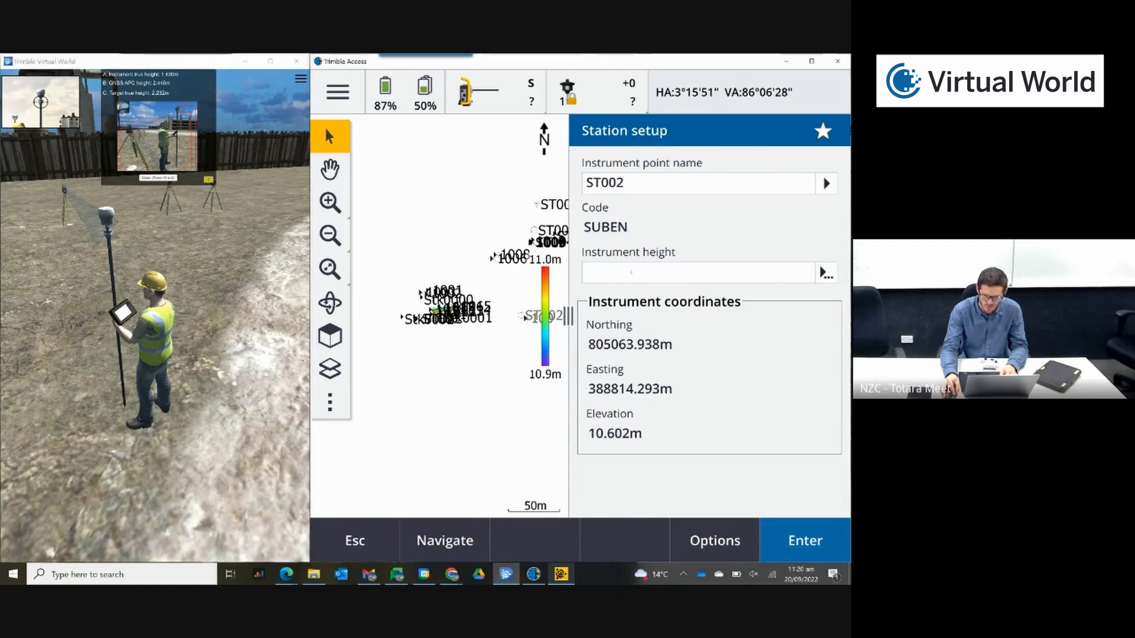
type("1.")
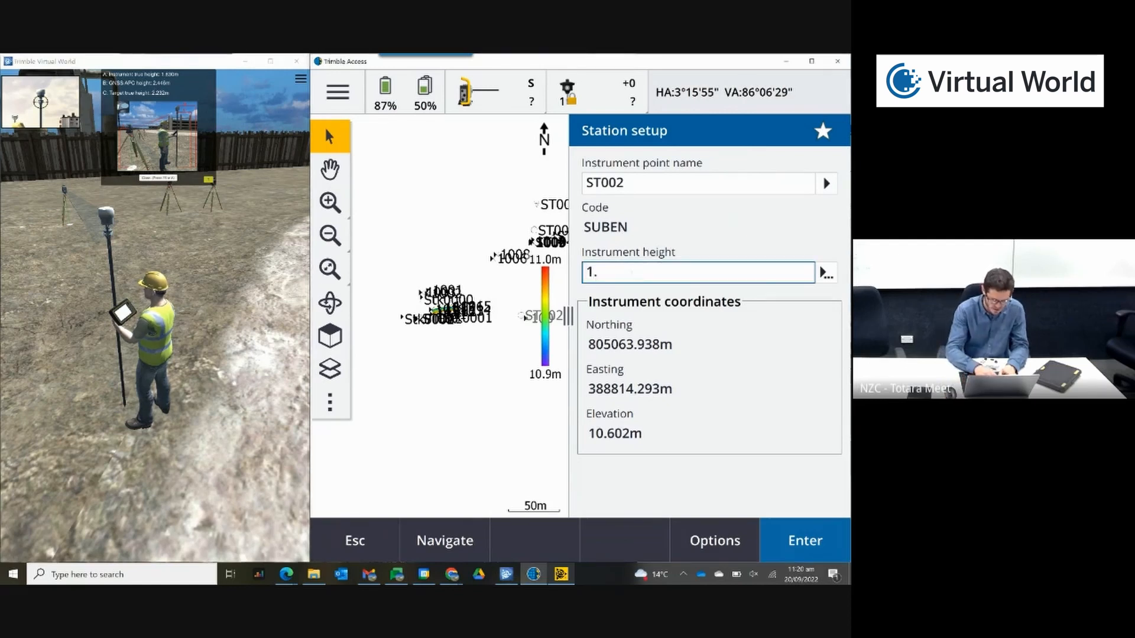
type("63")
left_click(811, 527)
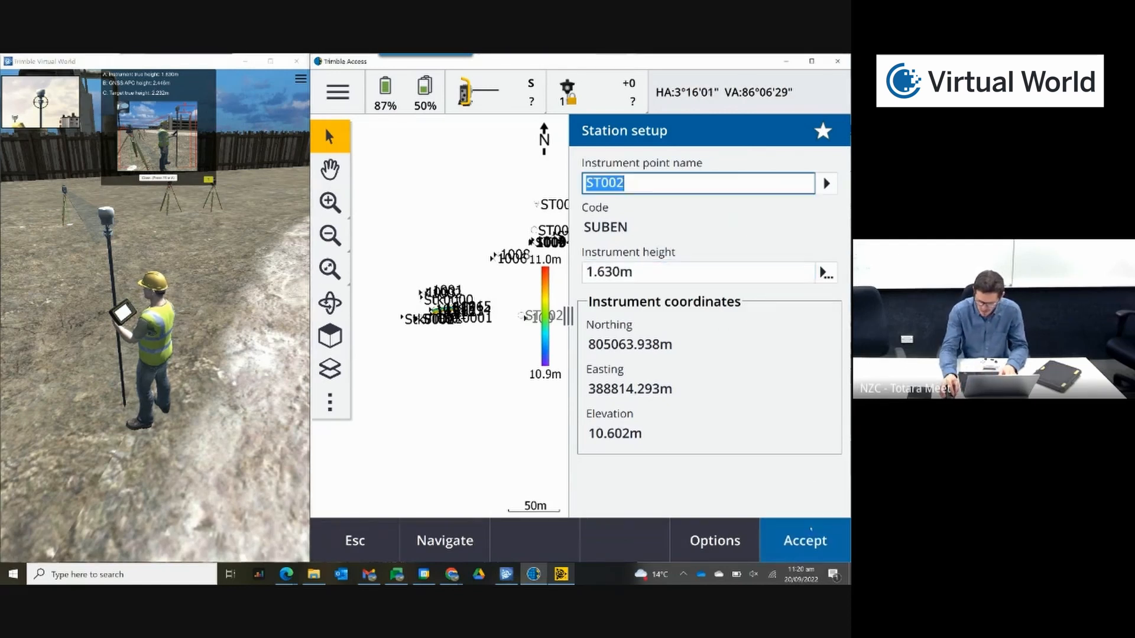
key("Return")
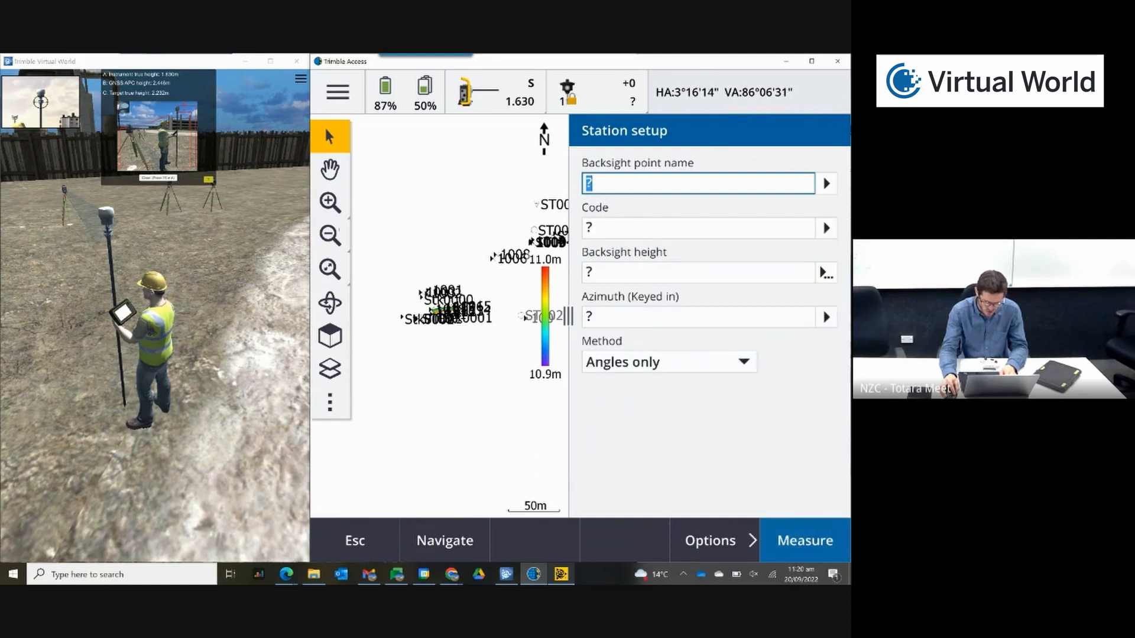
Step: Choose ST001 on the map as the backsight point and set the backsight height to 2.232 m
left_click(330, 203)
left_click(330, 203)
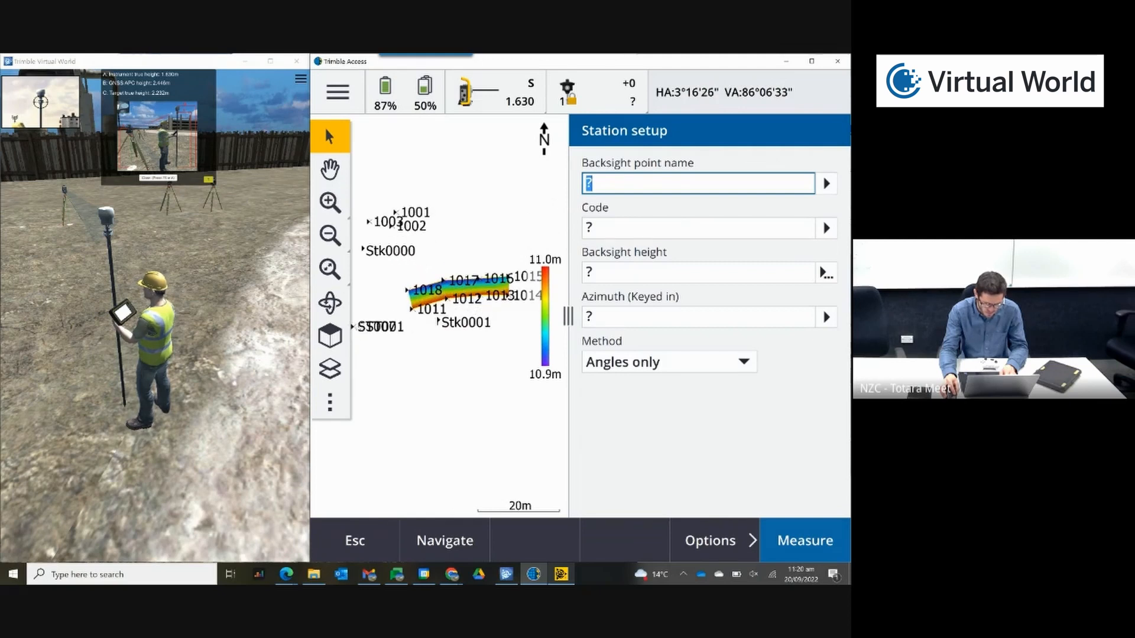
left_click(354, 327)
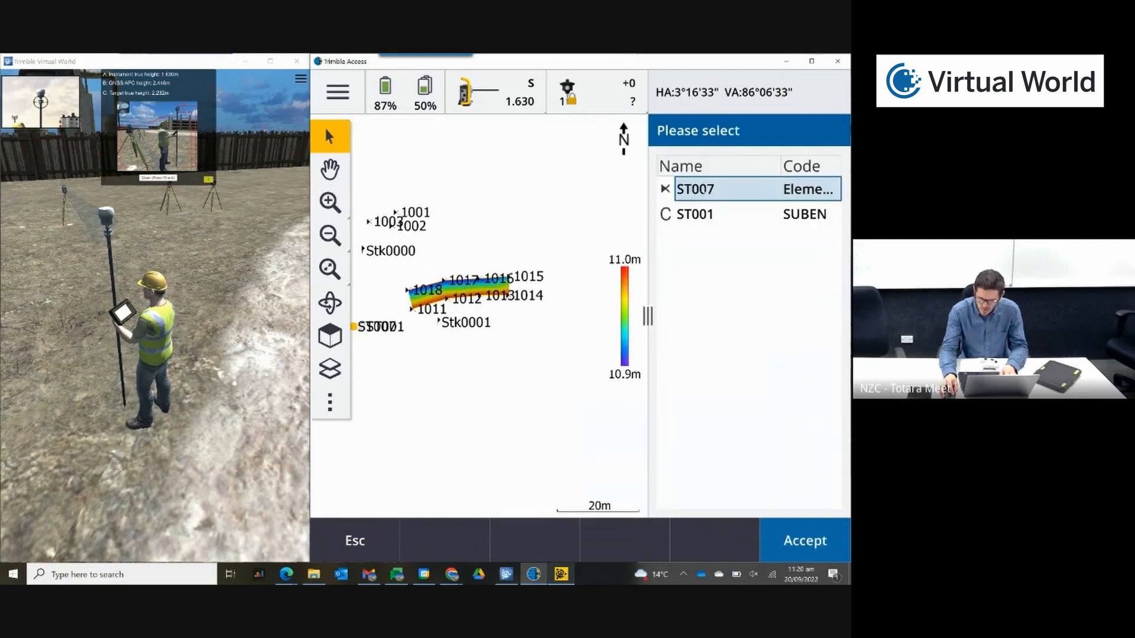
double_click(695, 215)
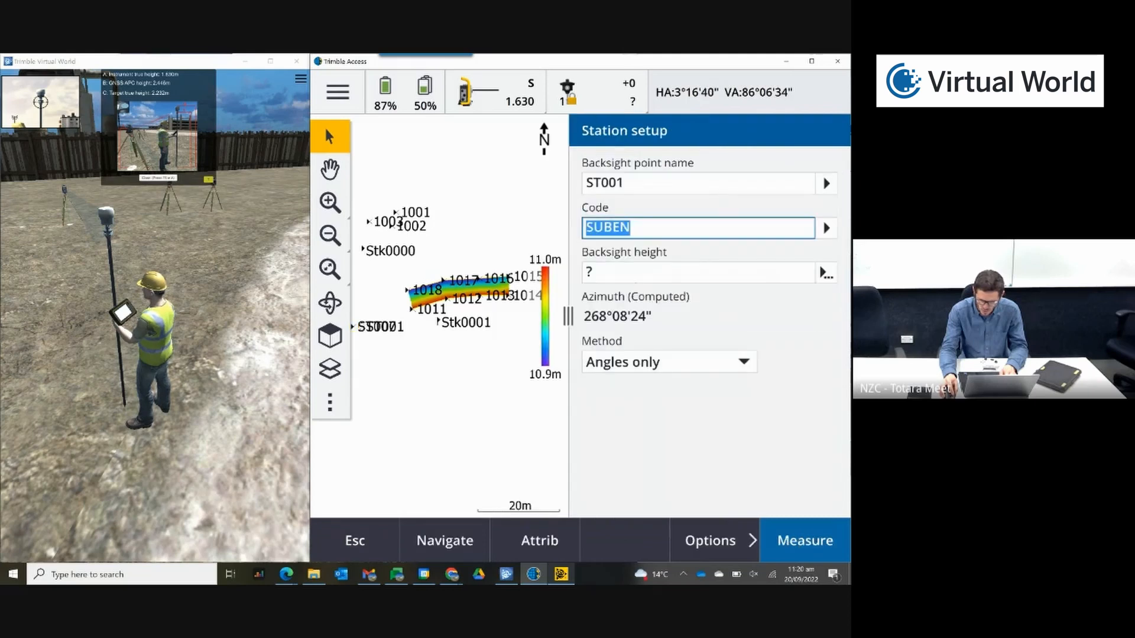
left_click(635, 273)
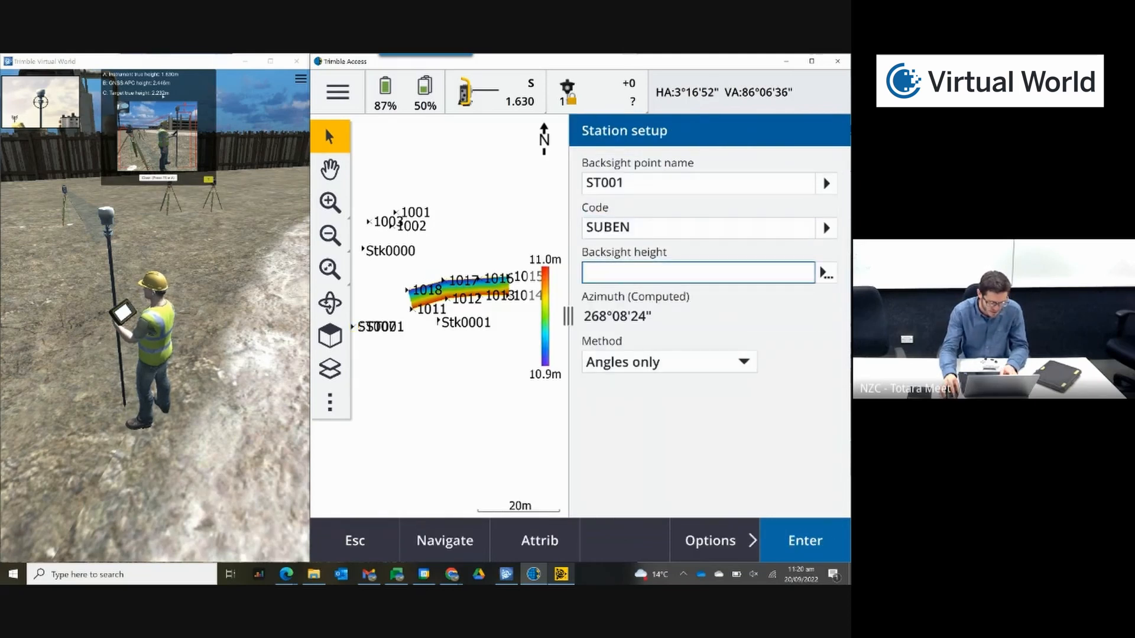
type("2.2")
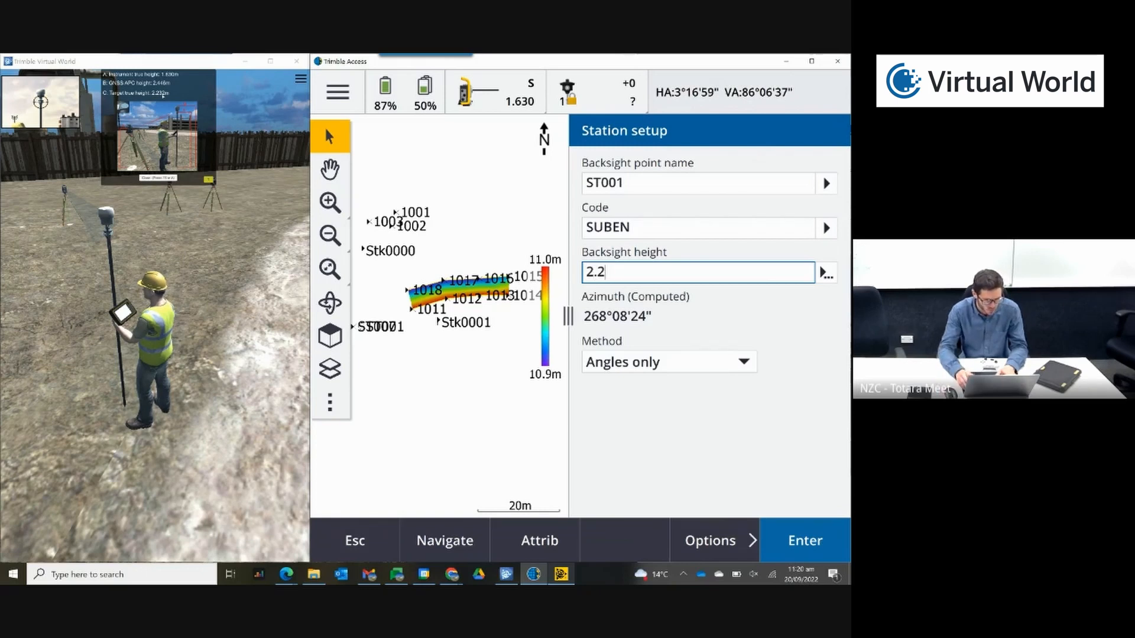
type("32")
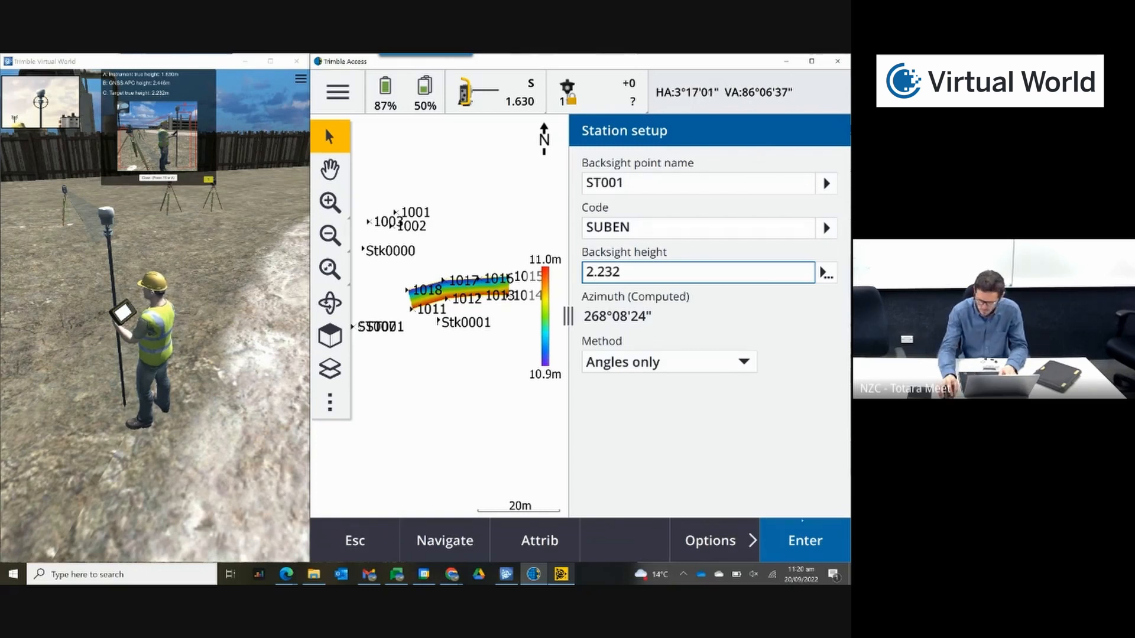
key("Tab")
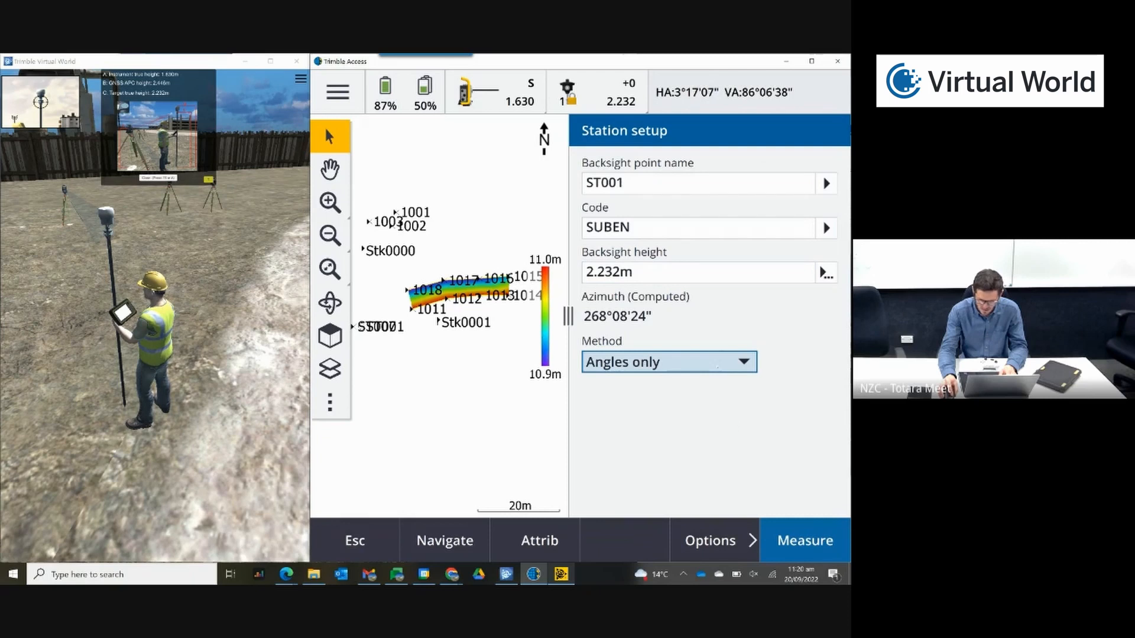
Step: Switch to Trimble Virtual World, walk the surveyor with the prism pole along the track and close the equipment heights overlay
key("alt+Tab")
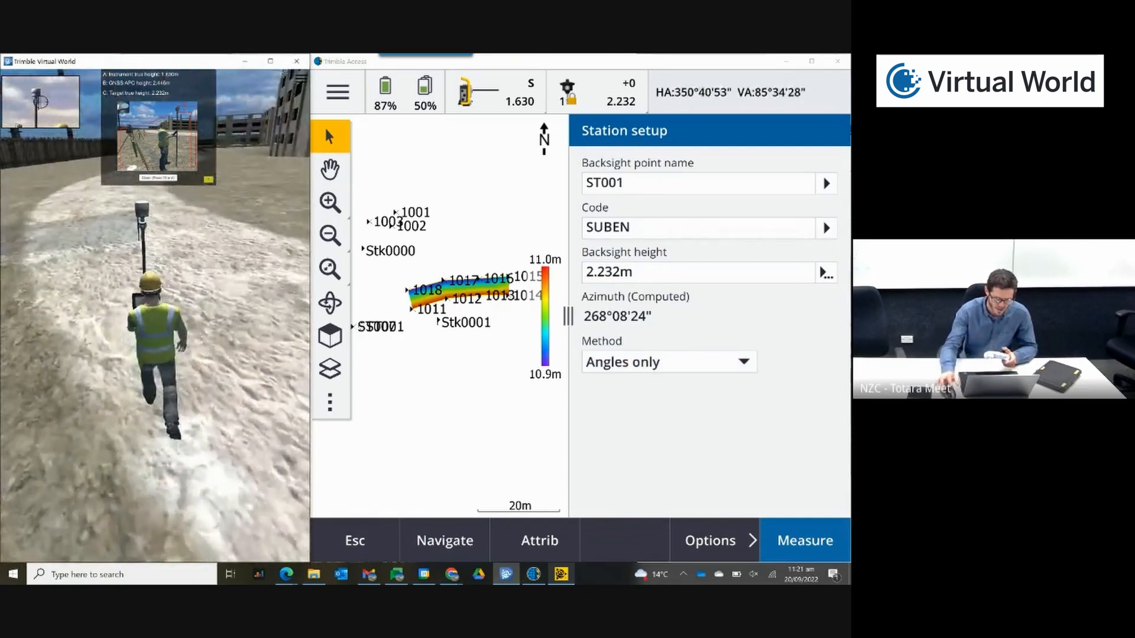
left_click(166, 177)
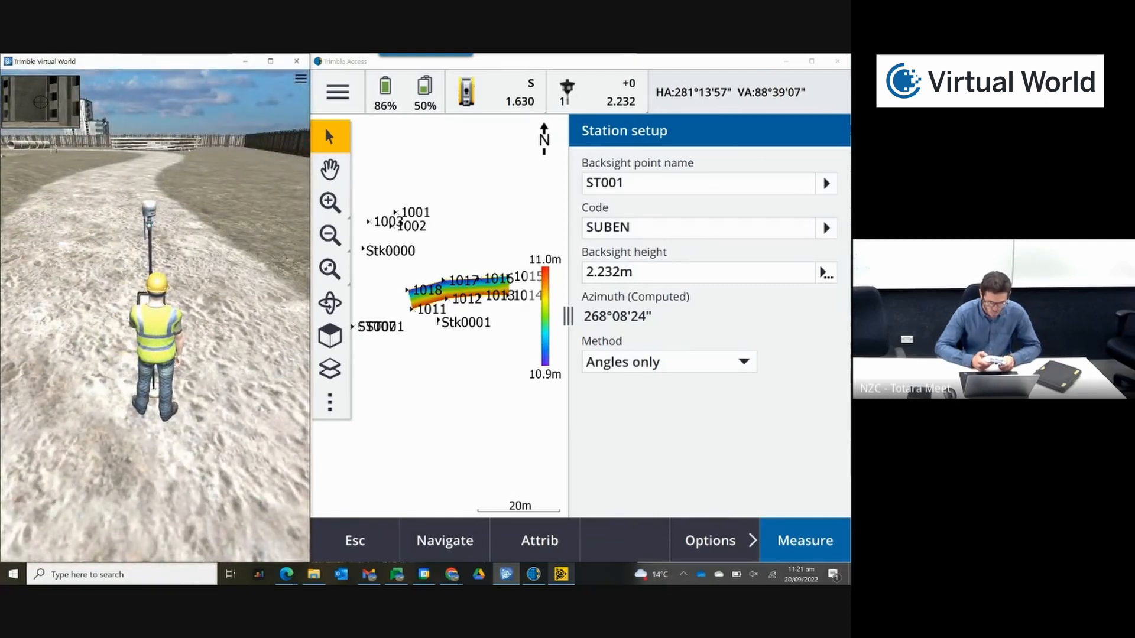
key("c")
key("c")
key("c")
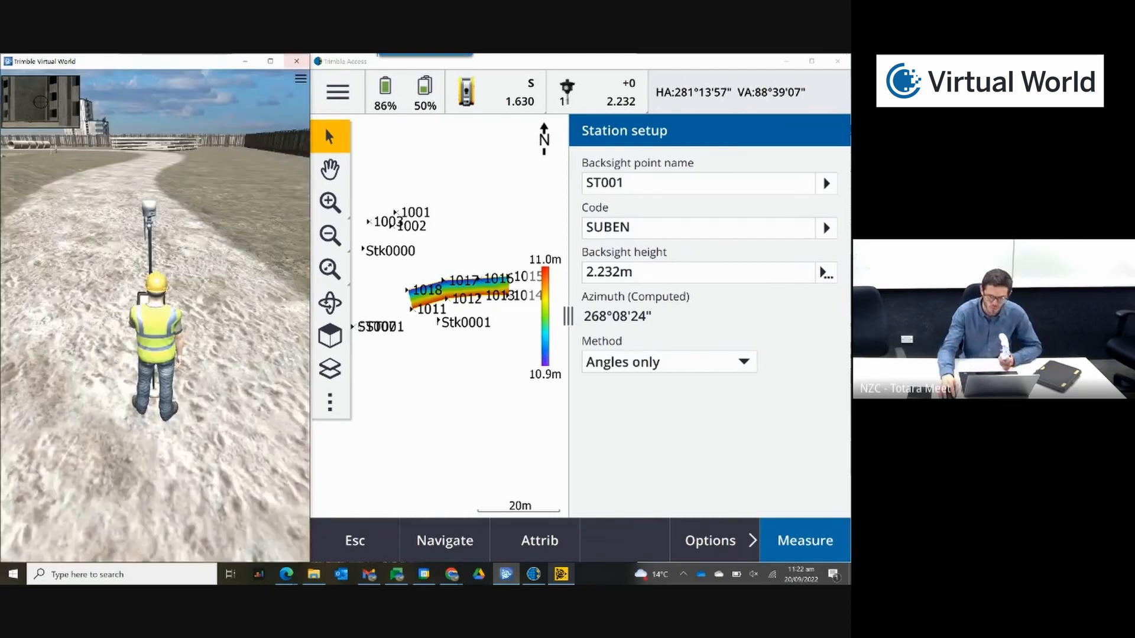
Step: Return to Trimble Access and turn the total station with the Joystick function until it points at the backsight prism
left_click(467, 92)
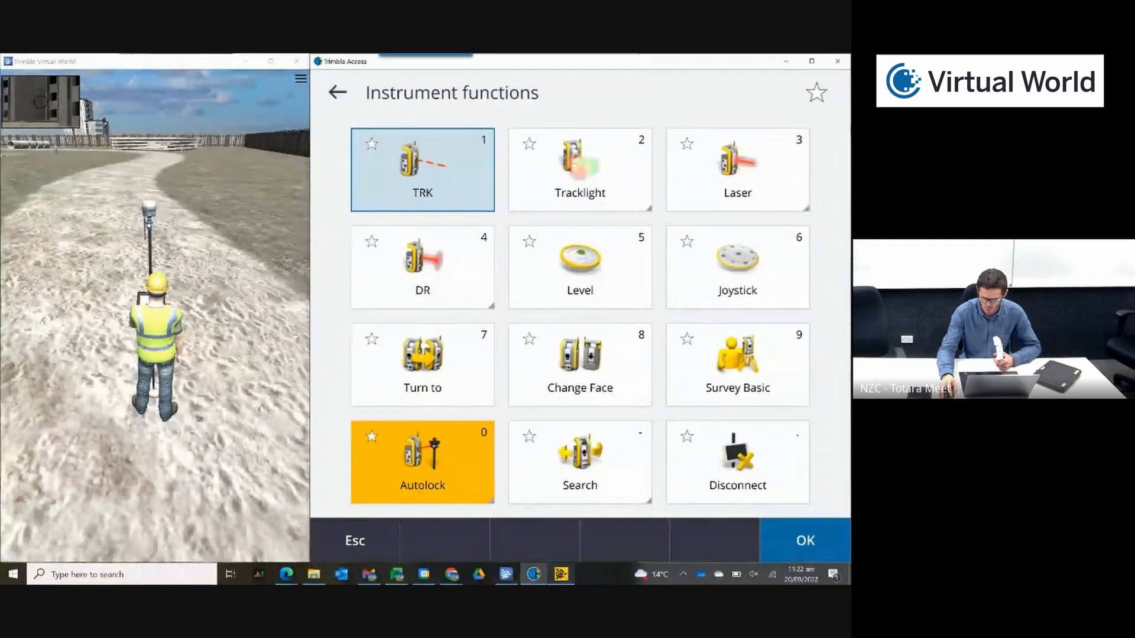
key("6")
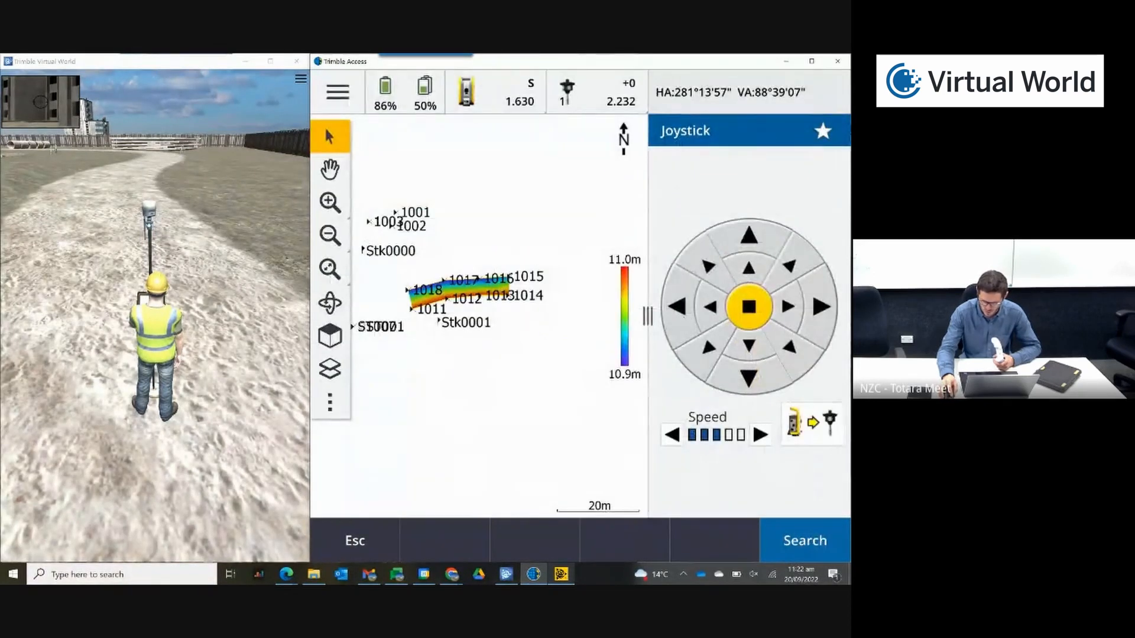
key("Left")
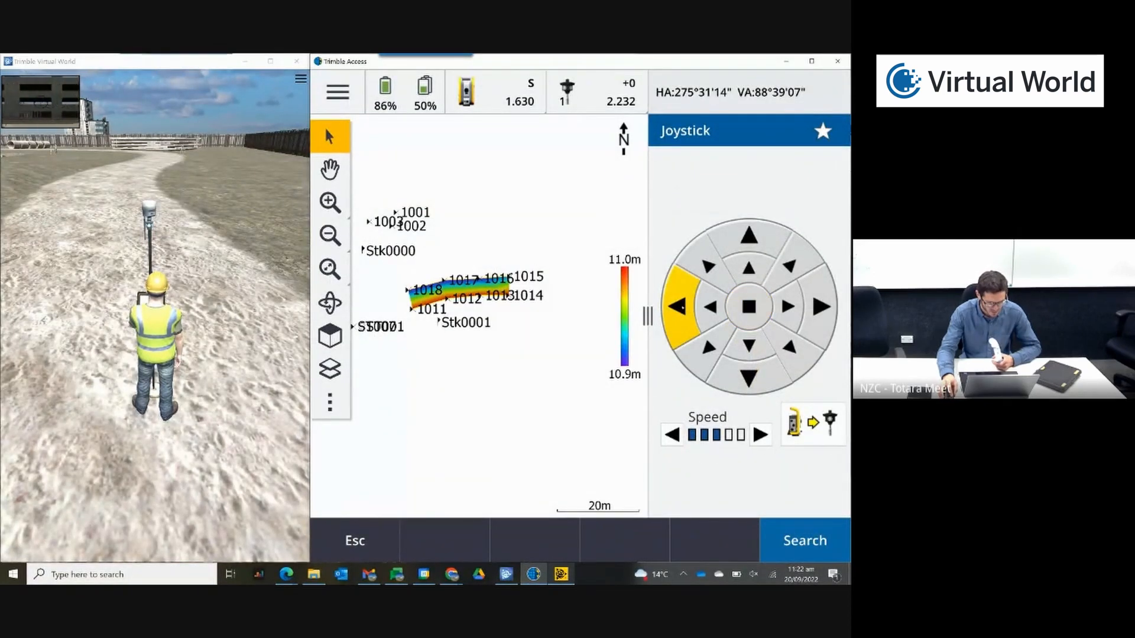
left_click(682, 308)
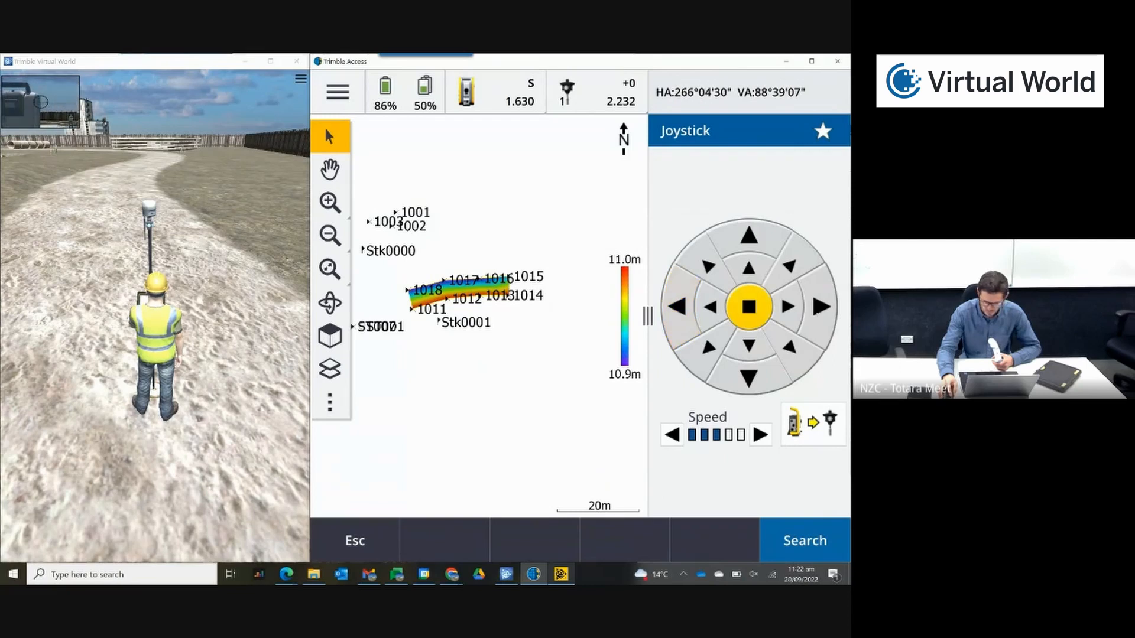
left_click(793, 350)
left_click(793, 350)
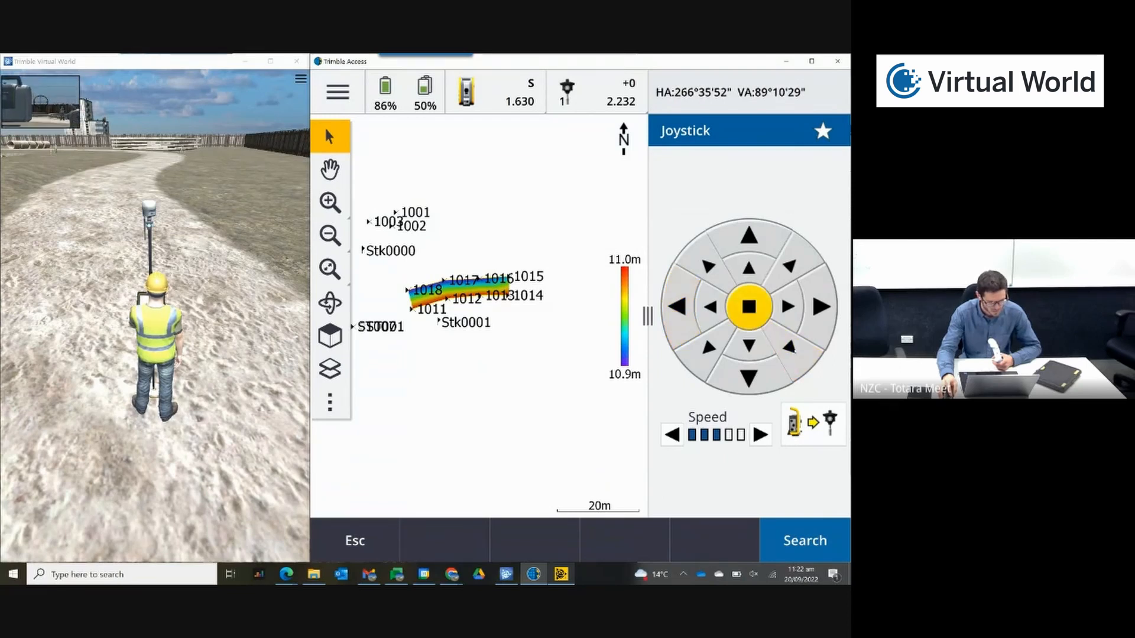
left_click(792, 350)
left_click(821, 307)
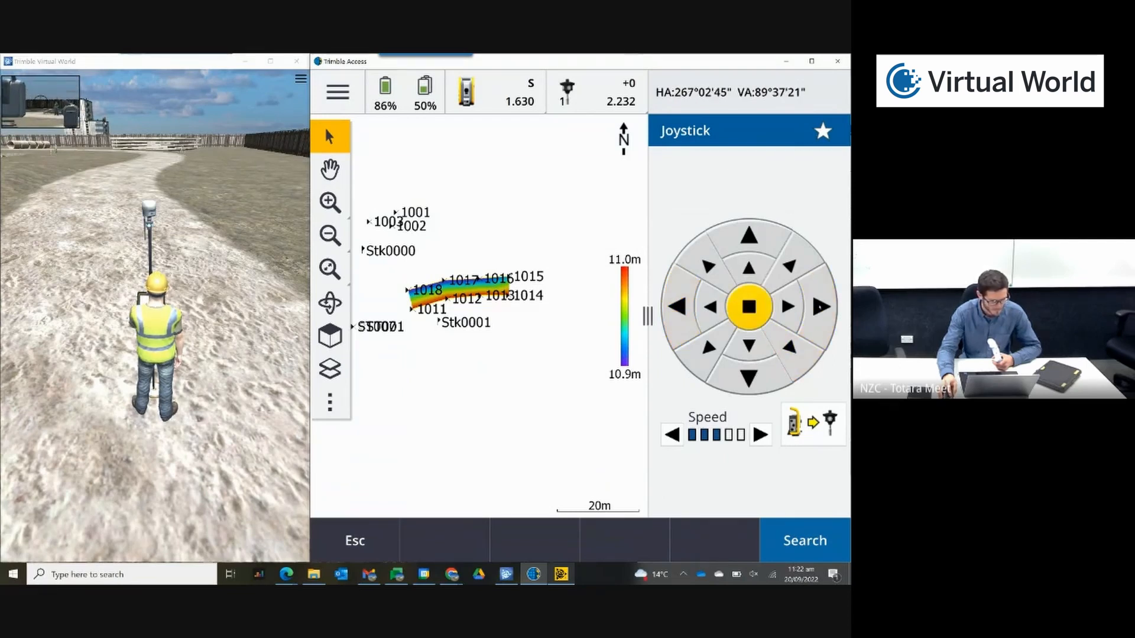
left_click(821, 306)
left_click(821, 307)
left_click(821, 307)
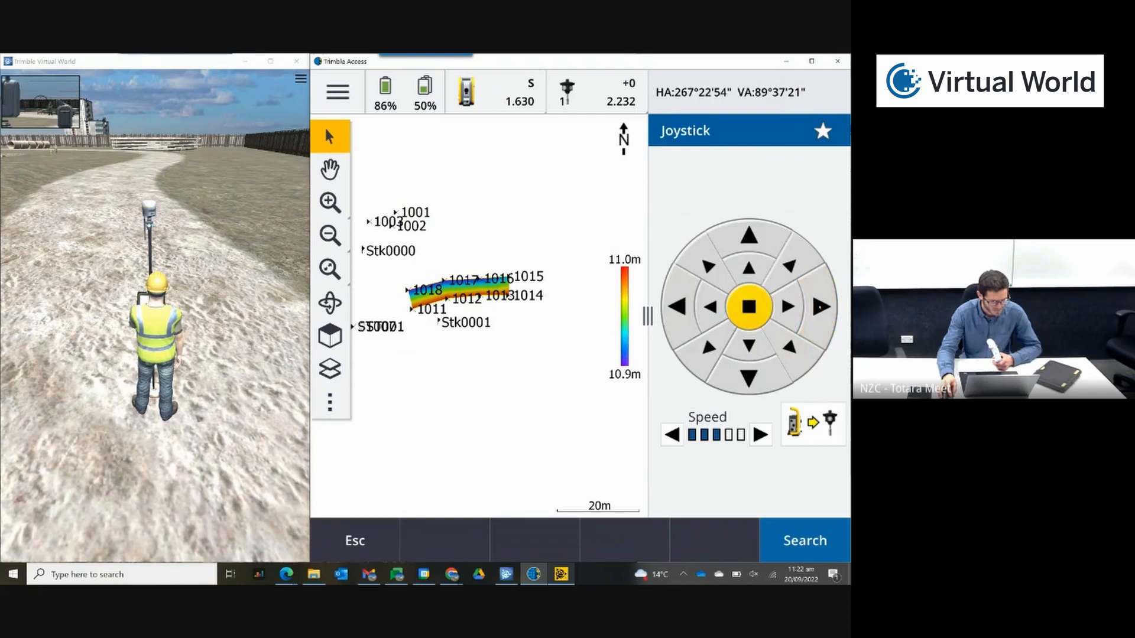
left_click(822, 307)
left_click(821, 306)
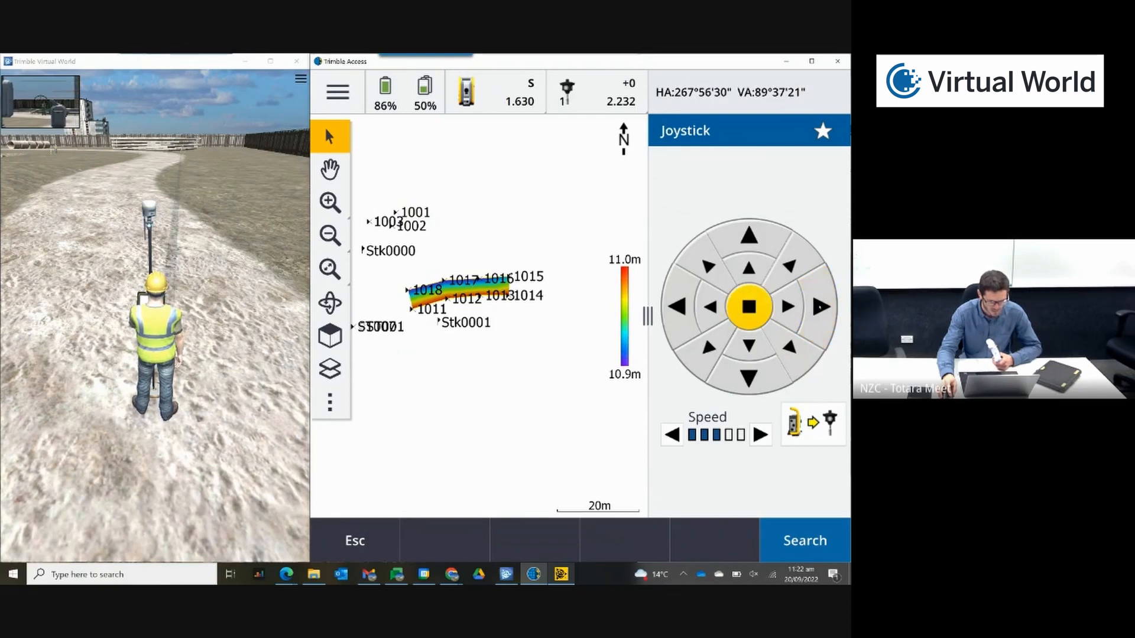
left_click(821, 307)
left_click(821, 307)
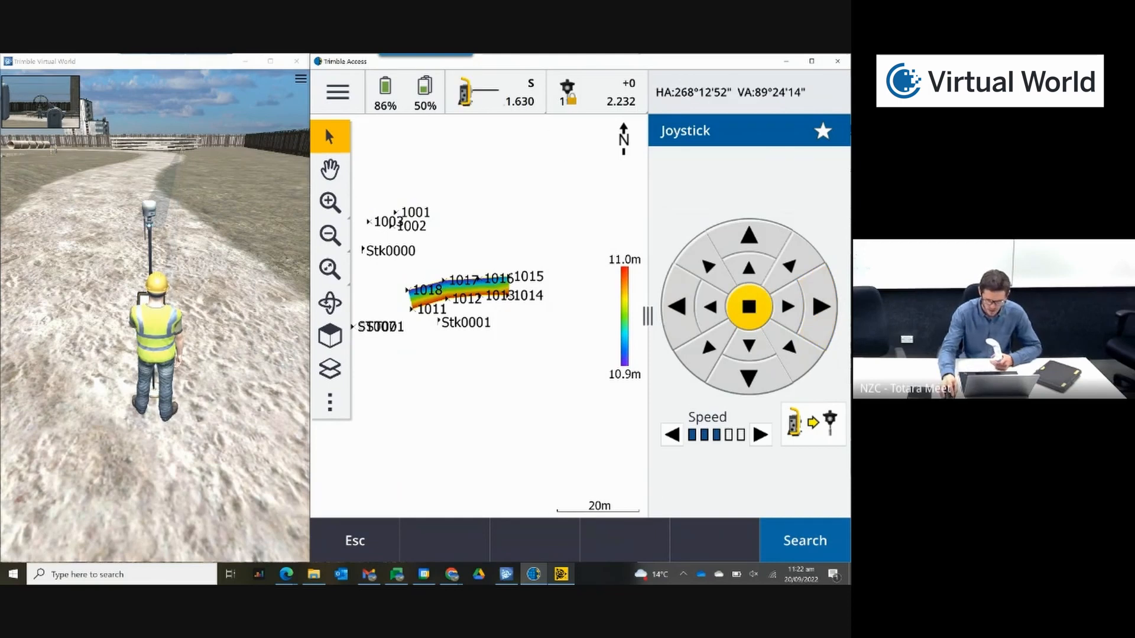
Step: Turn the instrument's laser pointer on and off again from the instrument functions
left_click(496, 94)
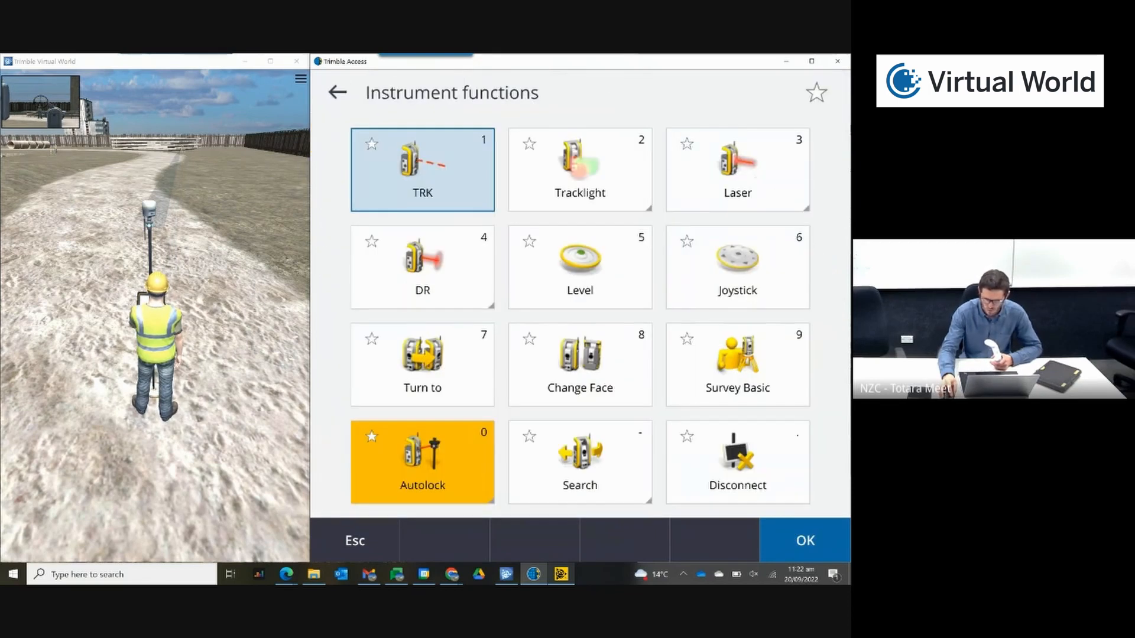
left_click(738, 170)
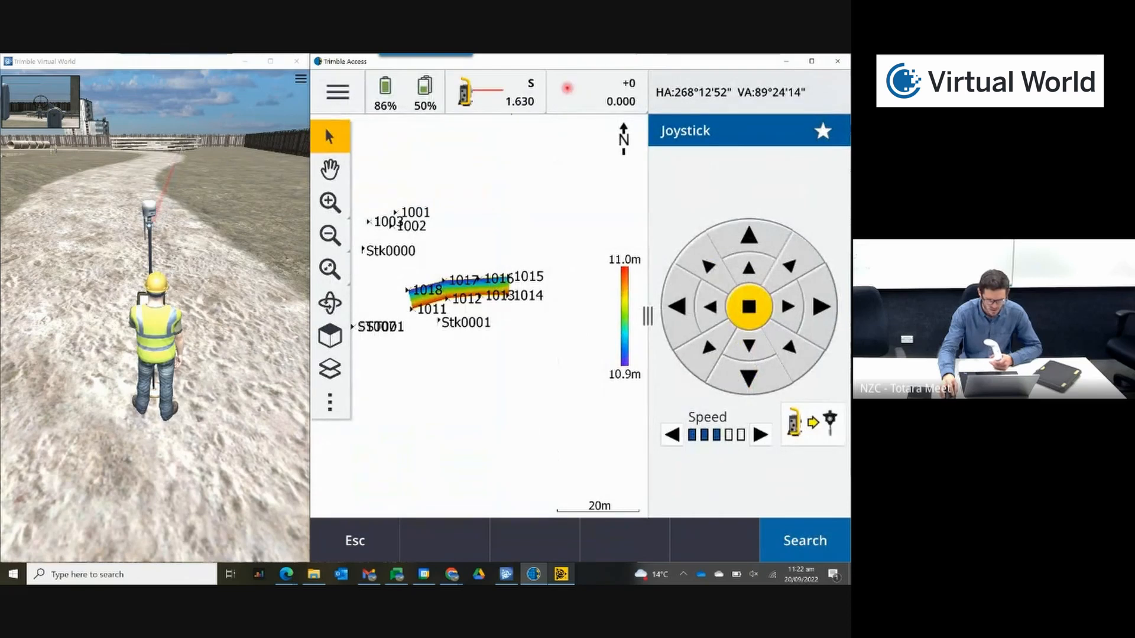
left_click(495, 92)
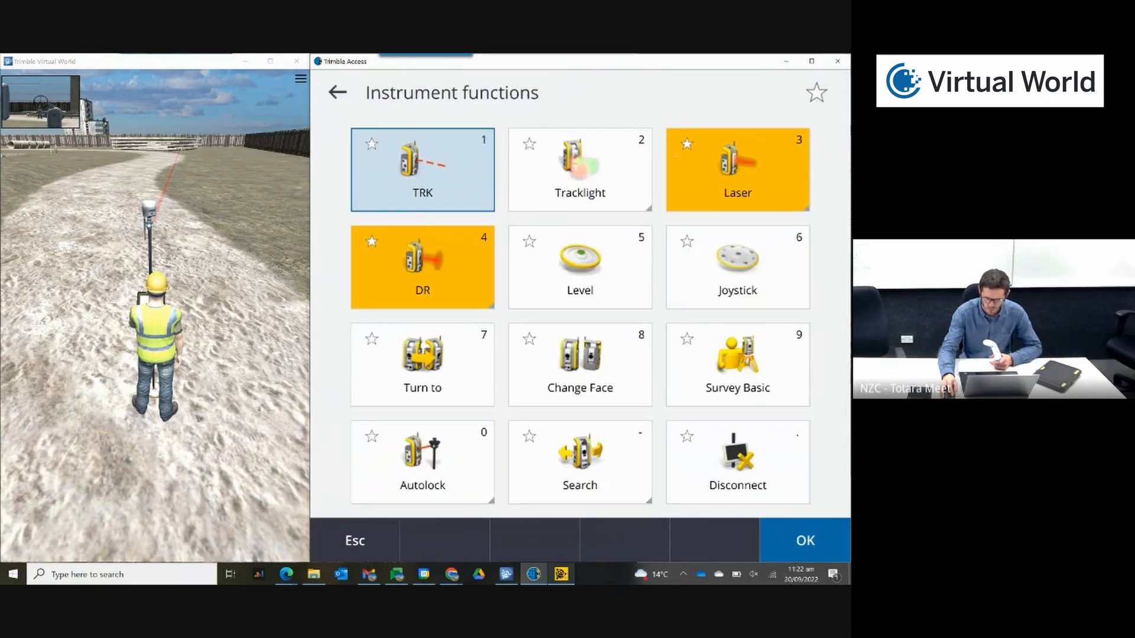
left_click(743, 163)
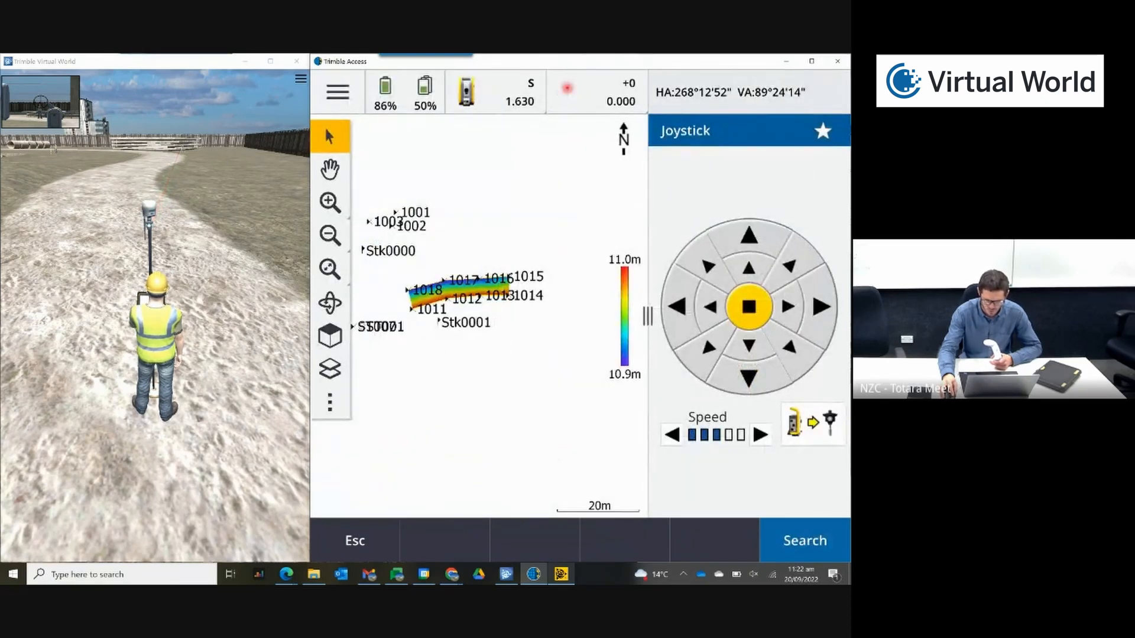
Step: Make prism target 1 the active target, set the instrument to tracking mode and leave the Joystick function
left_click(568, 92)
left_click(408, 316)
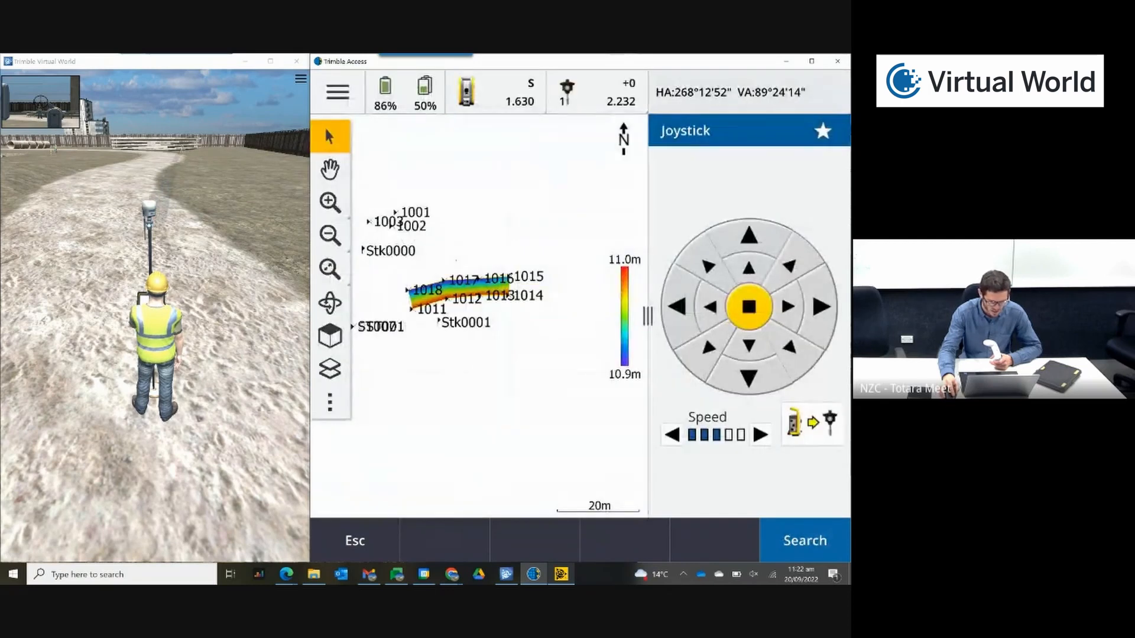
left_click(486, 92)
left_click(423, 171)
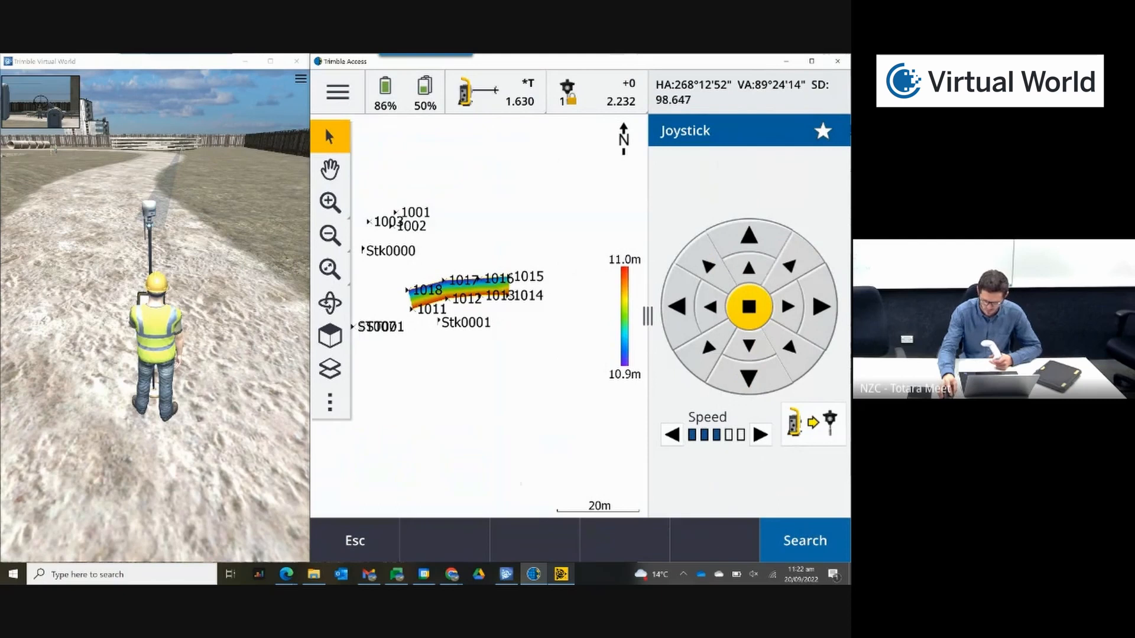
left_click(370, 535)
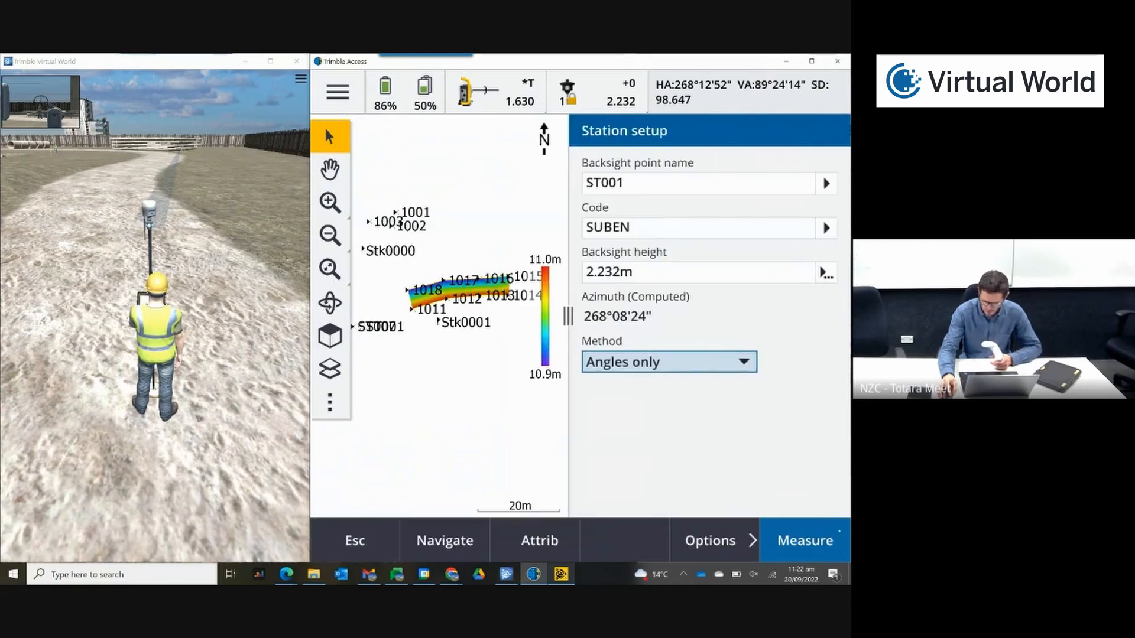
Step: Measure the backsight ST001 with the Angles only method and store the station setup on ST002
left_click(828, 537)
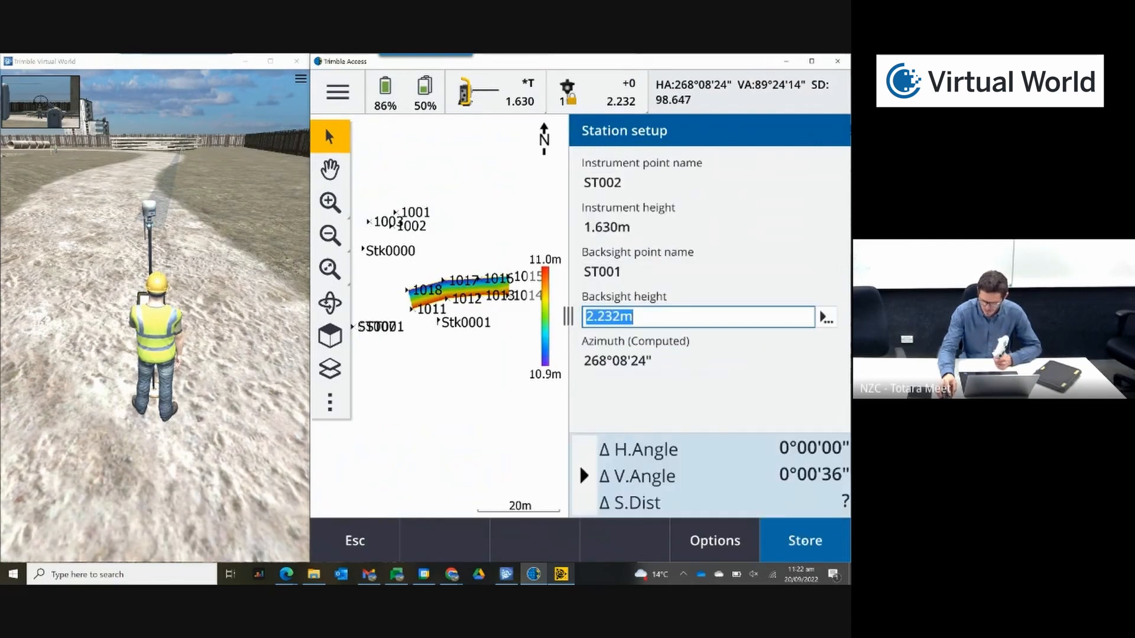
left_click(804, 542)
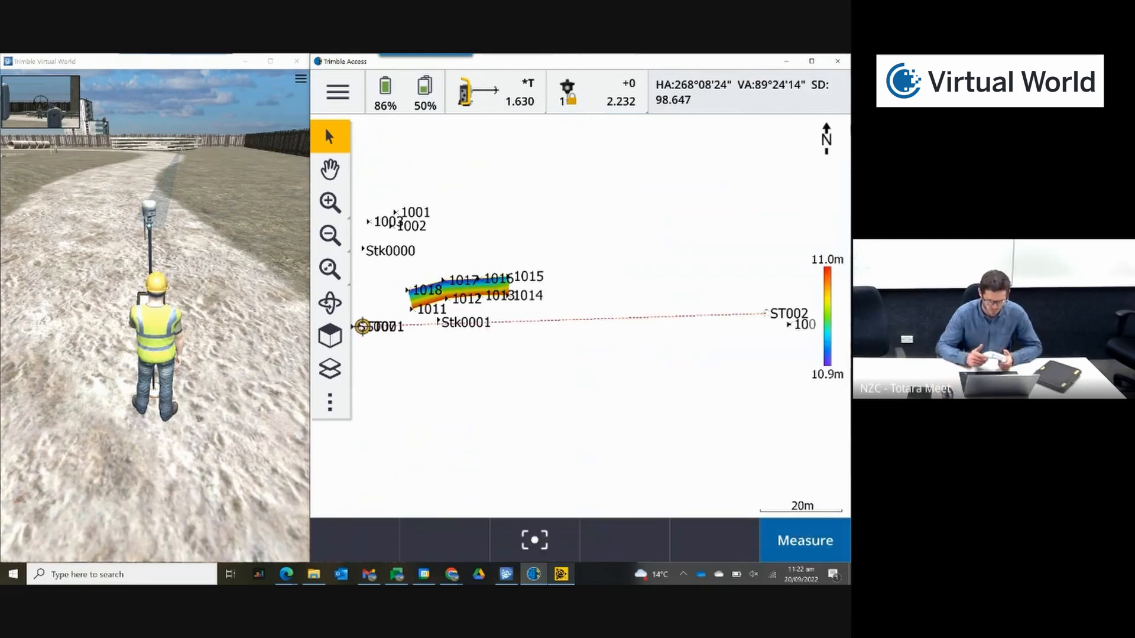
Step: Switch to Trimble Virtual World and walk the surveyor with the prism pole along the track
key("alt+Tab")
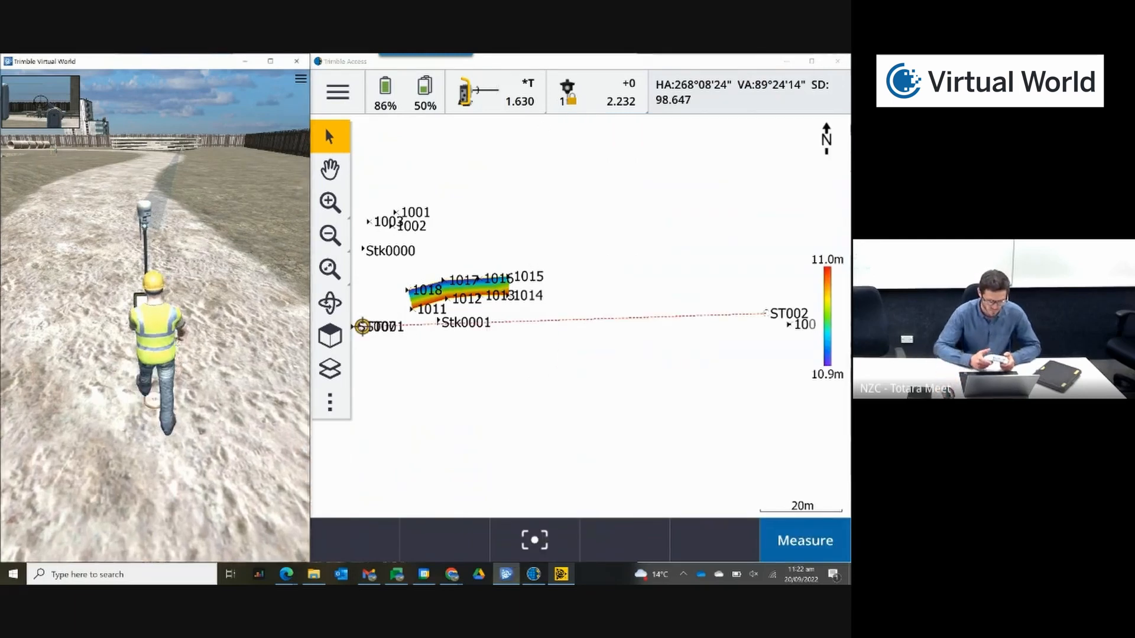